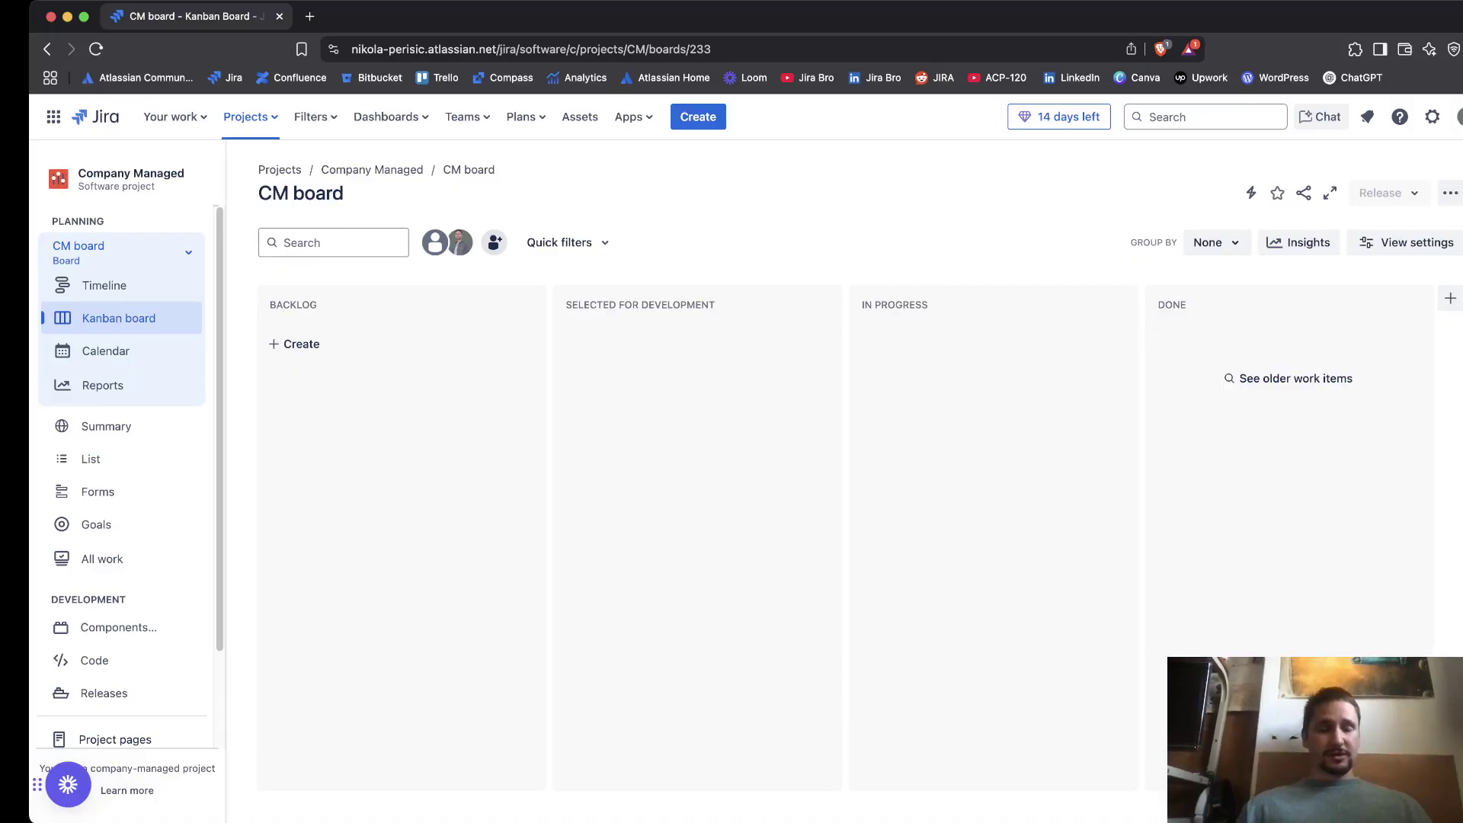
Step: Scroll down the Company Managed project sidebar to reach Project settings
scroll(122, 472, down, 3)
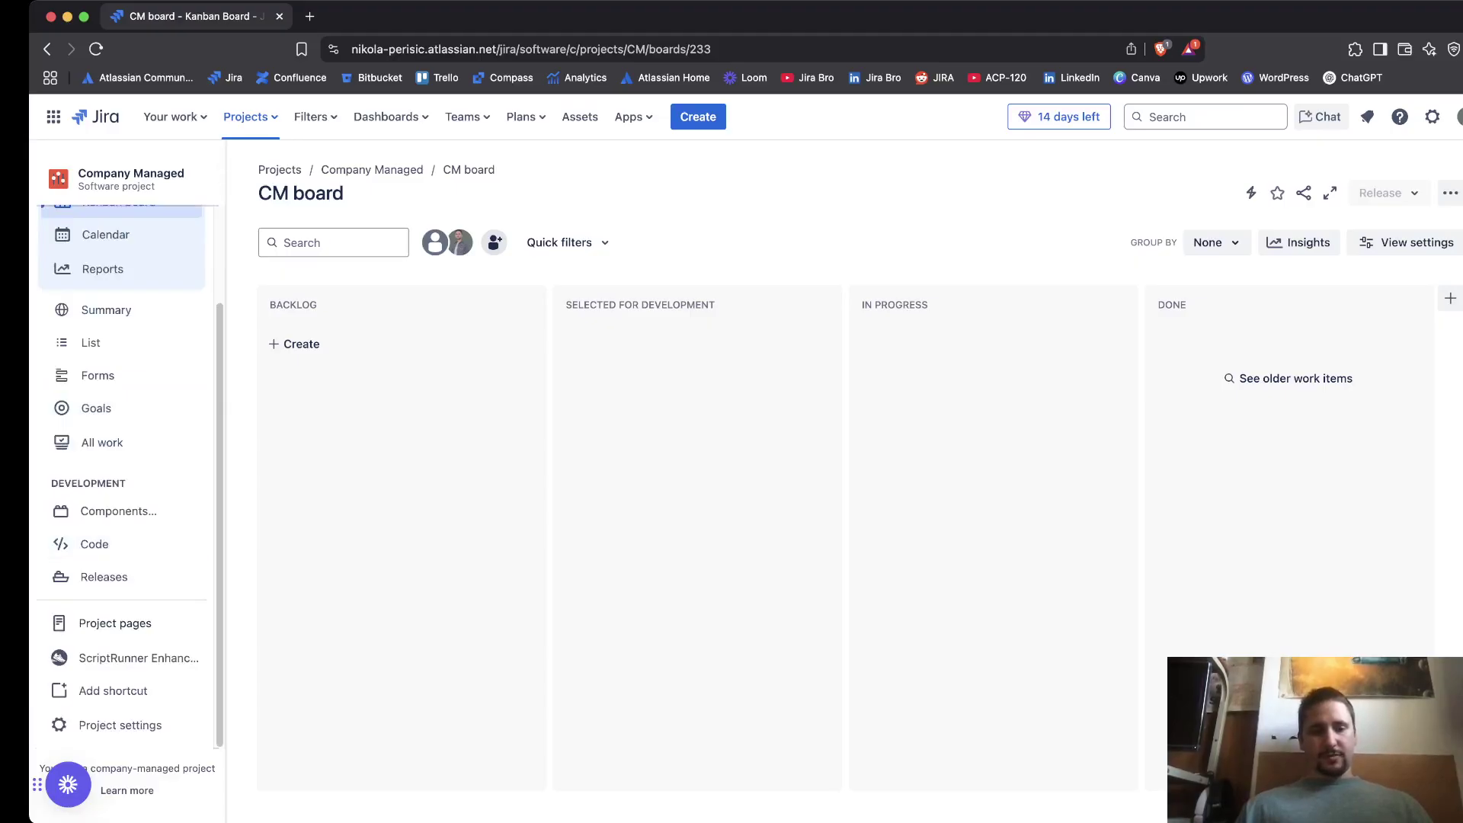
Step: Open the Company Managed project settings and go to the People page
click(121, 725)
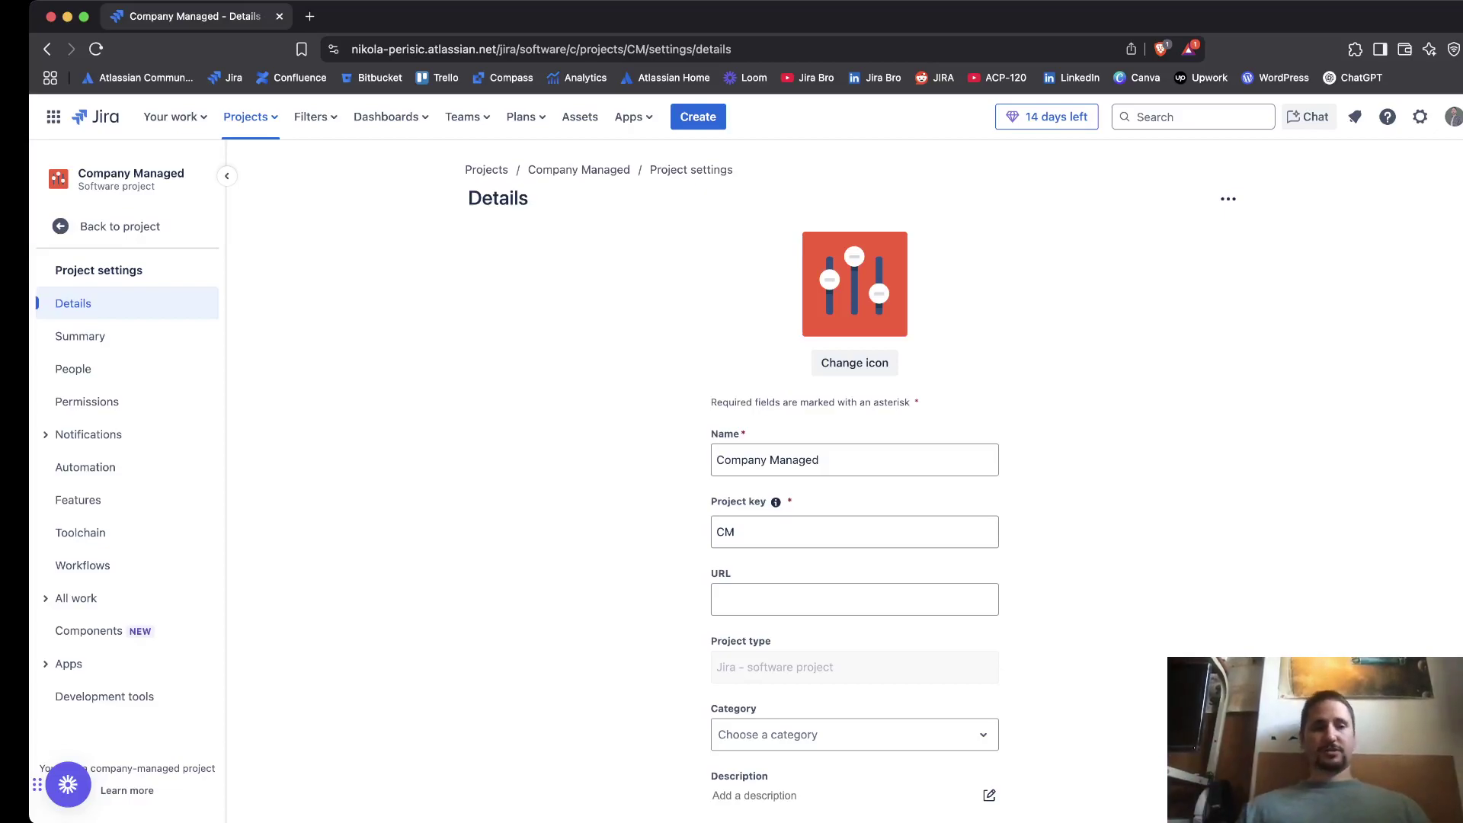
click(73, 369)
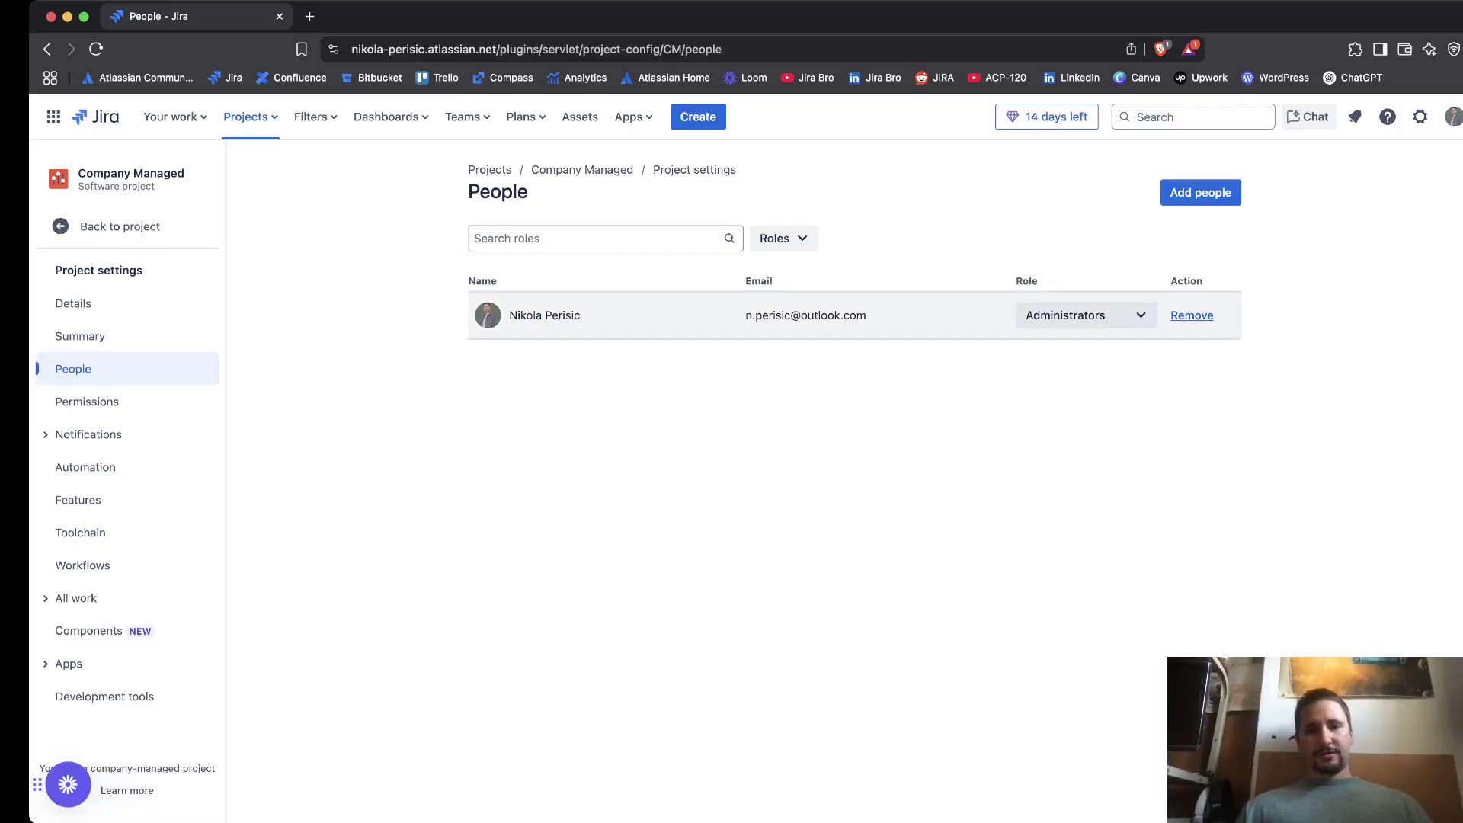
Step: Remove the sole Administrators member from the Company Managed project
click(1192, 315)
key(Return)
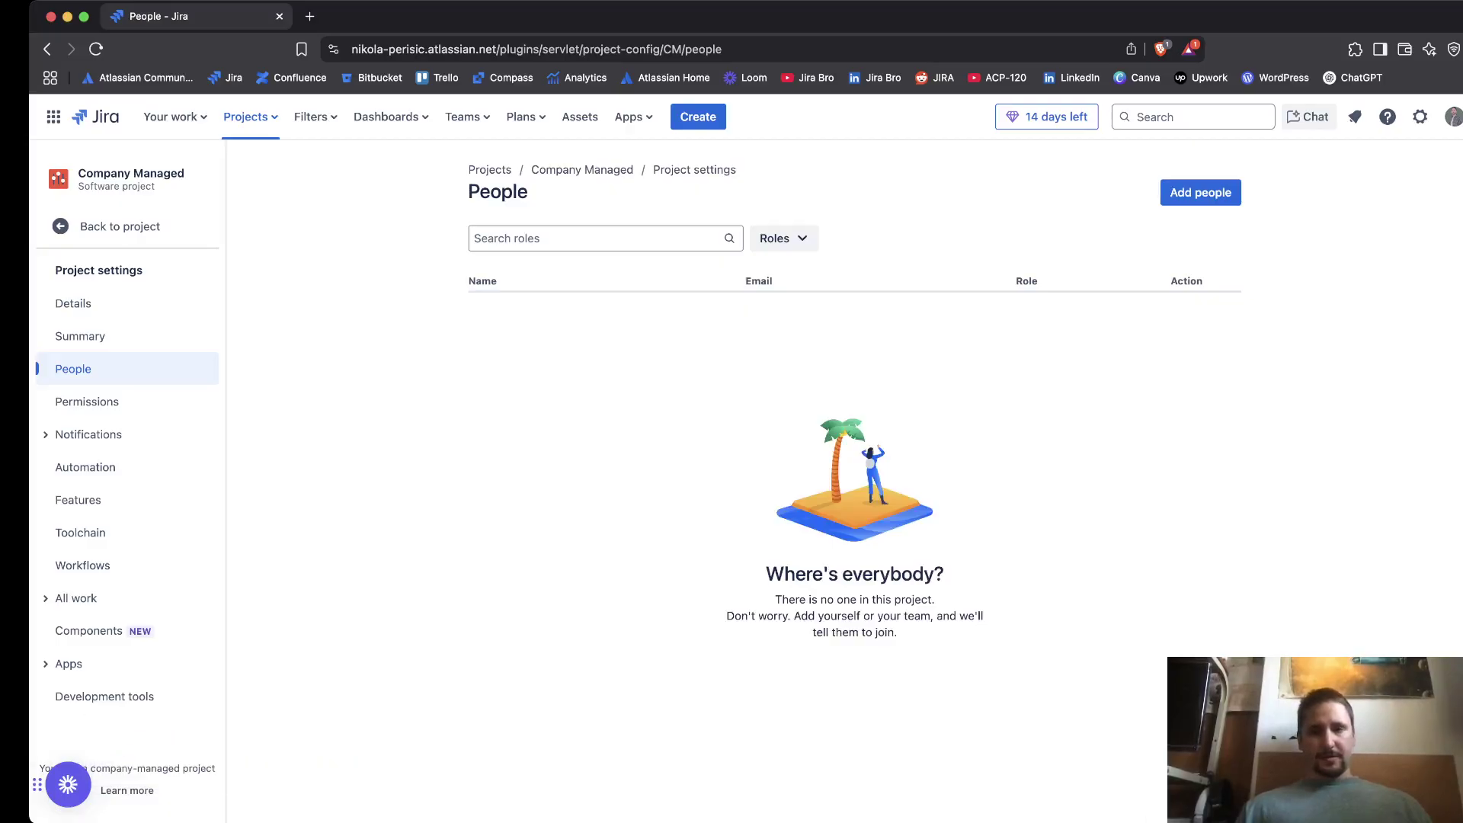
Step: Search for the user and add them back to Company Managed with the Administrators role
click(1201, 193)
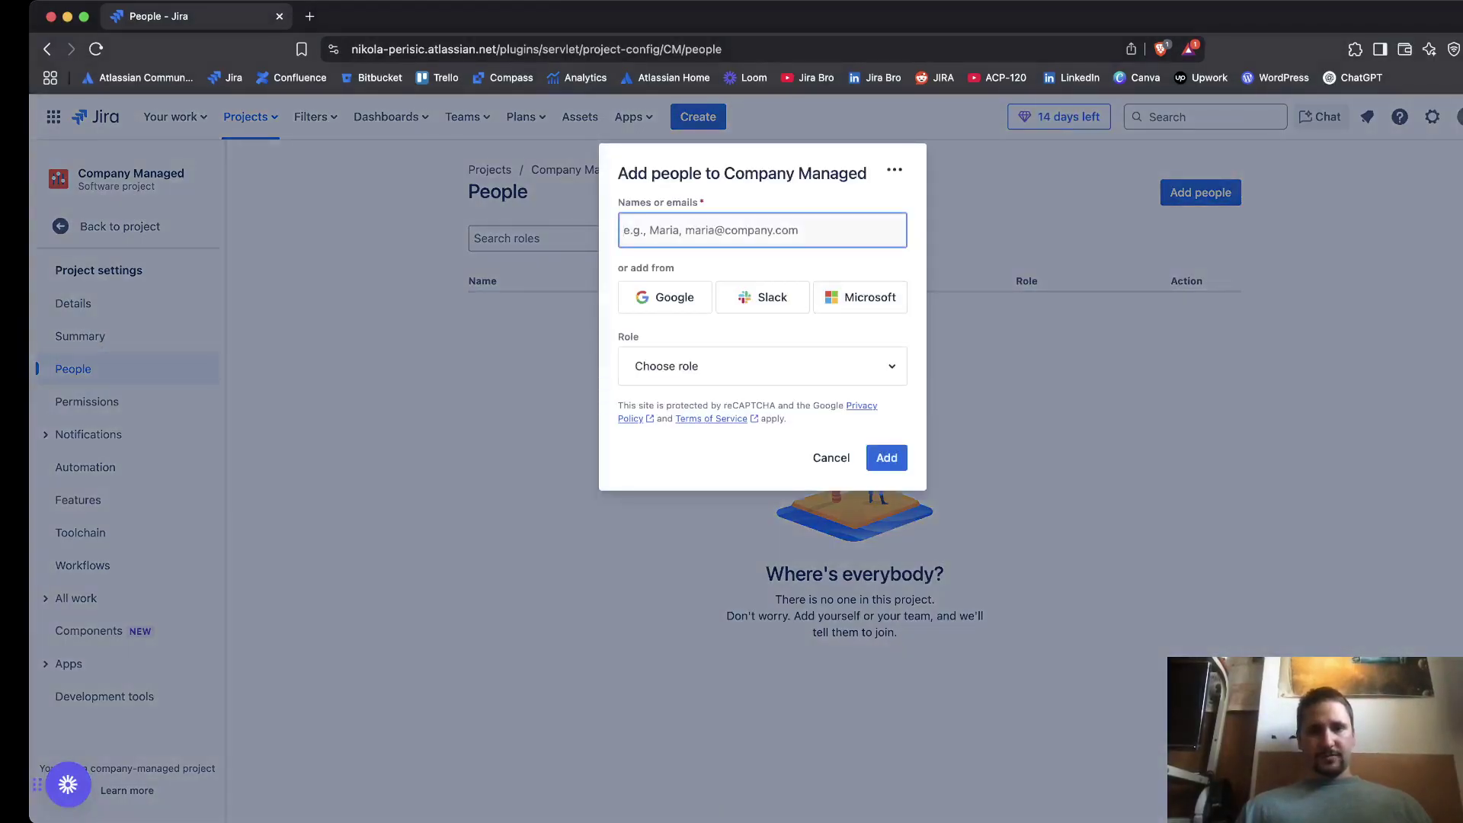
text(nikola)
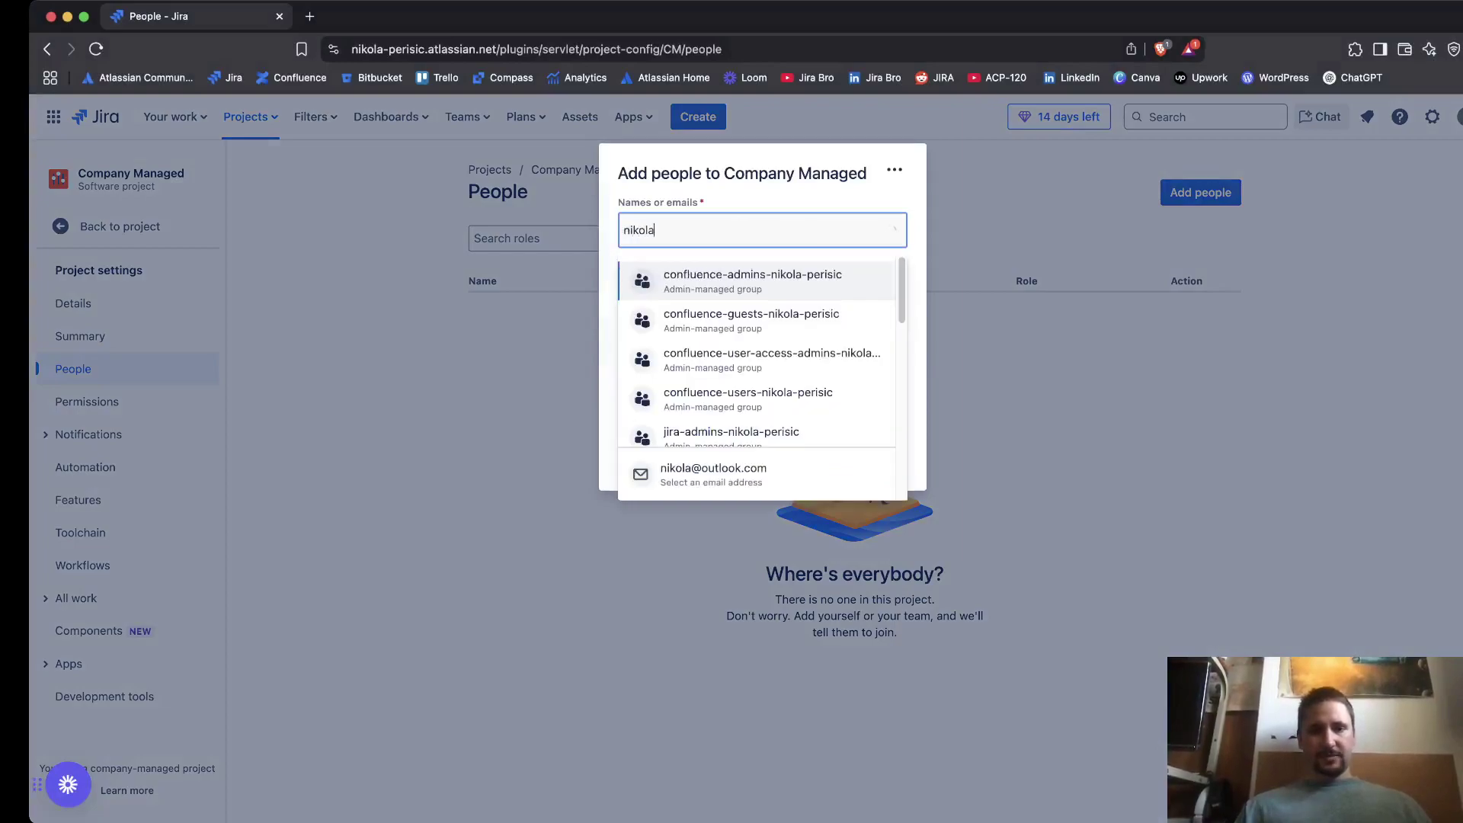
key(Down)
key(Up)
key(Down)
key(Down)
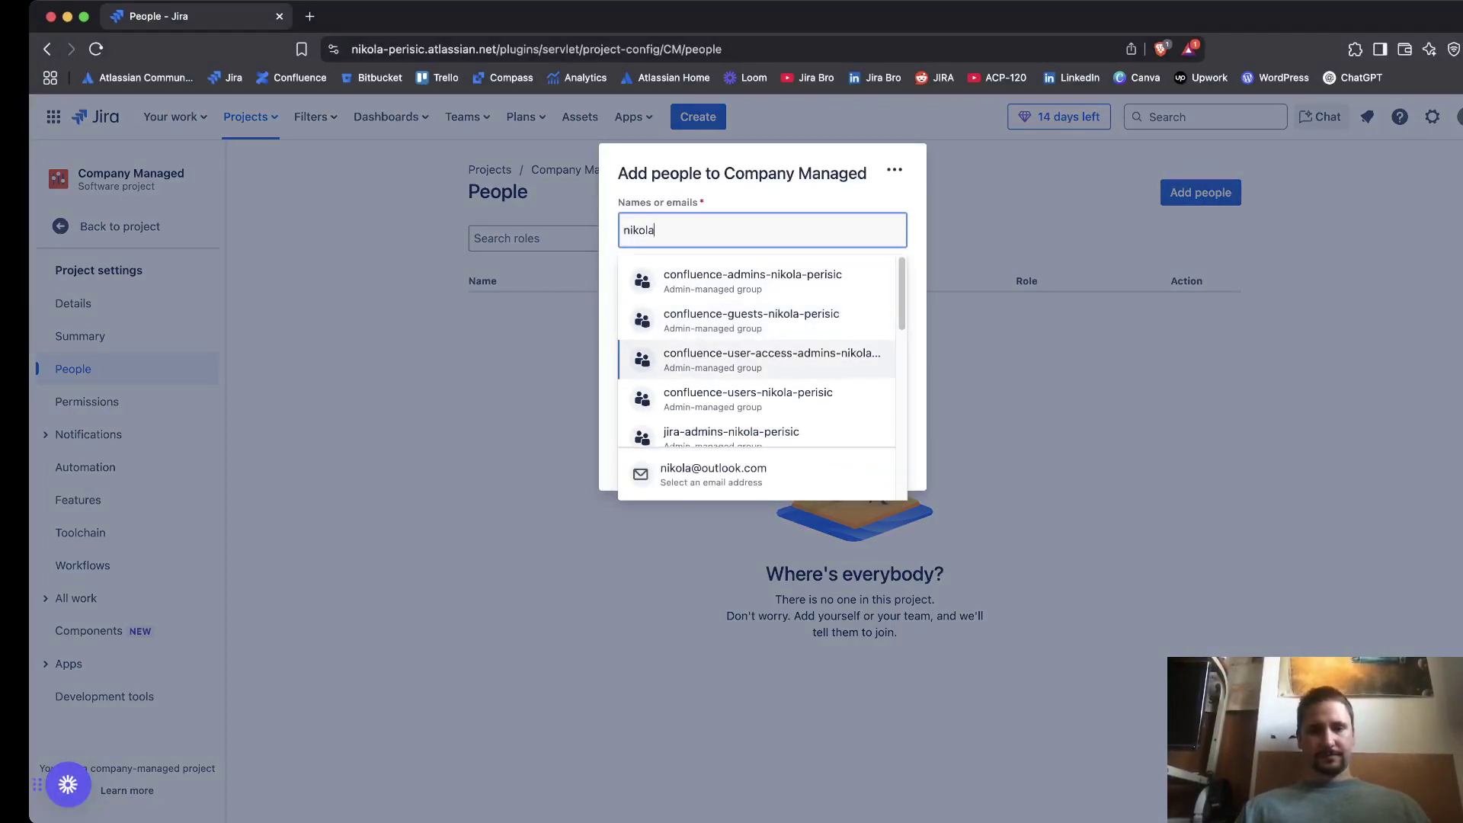
key(Down)
key(Down)
key(Down)
key(Down)
key(Down)
key(Down)
key(Down)
key(Down)
key(Return)
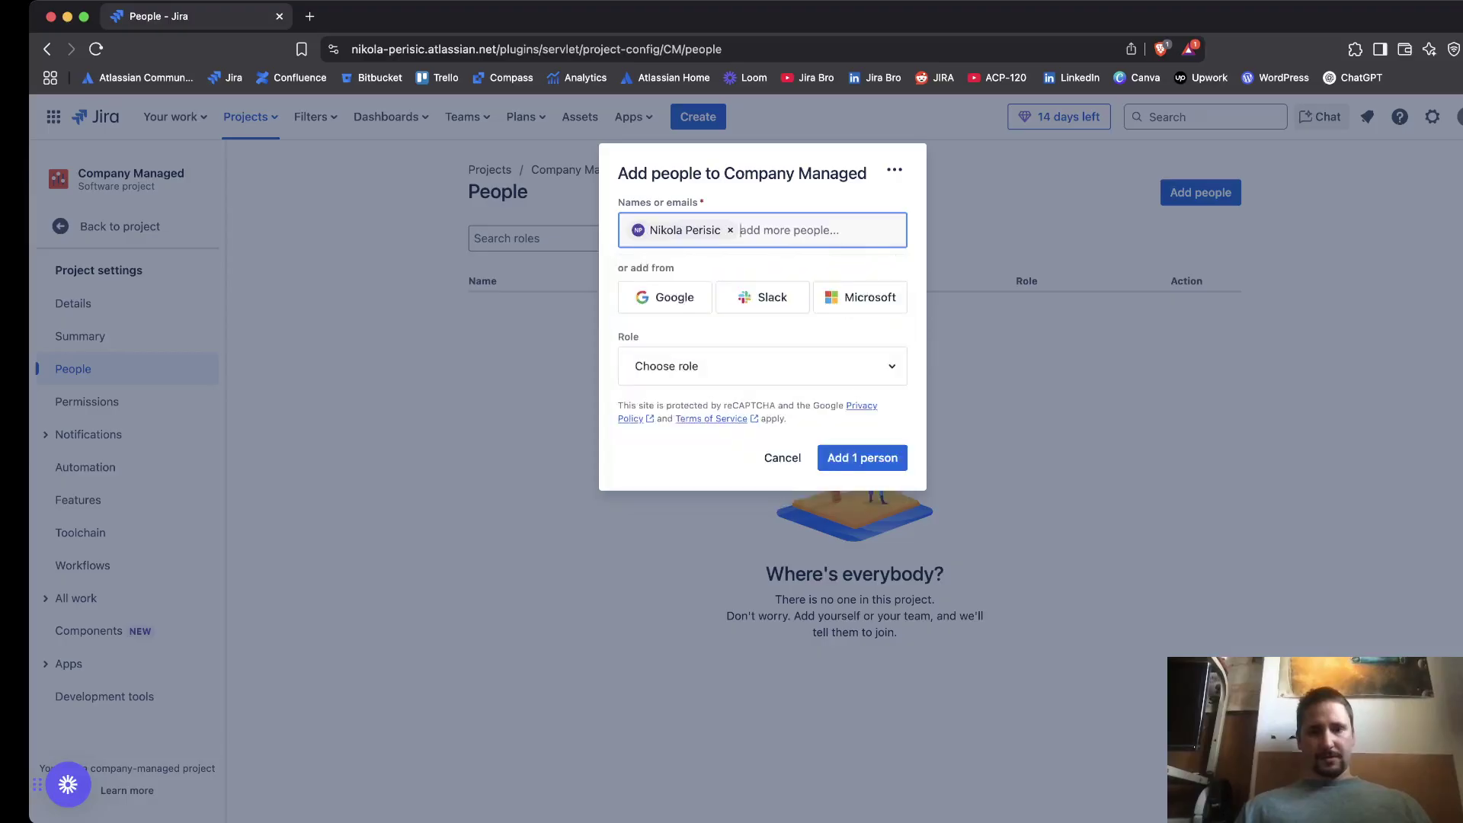
key(Tab)
key(Tab)
key(Tab)
key(Tab)
key(Down)
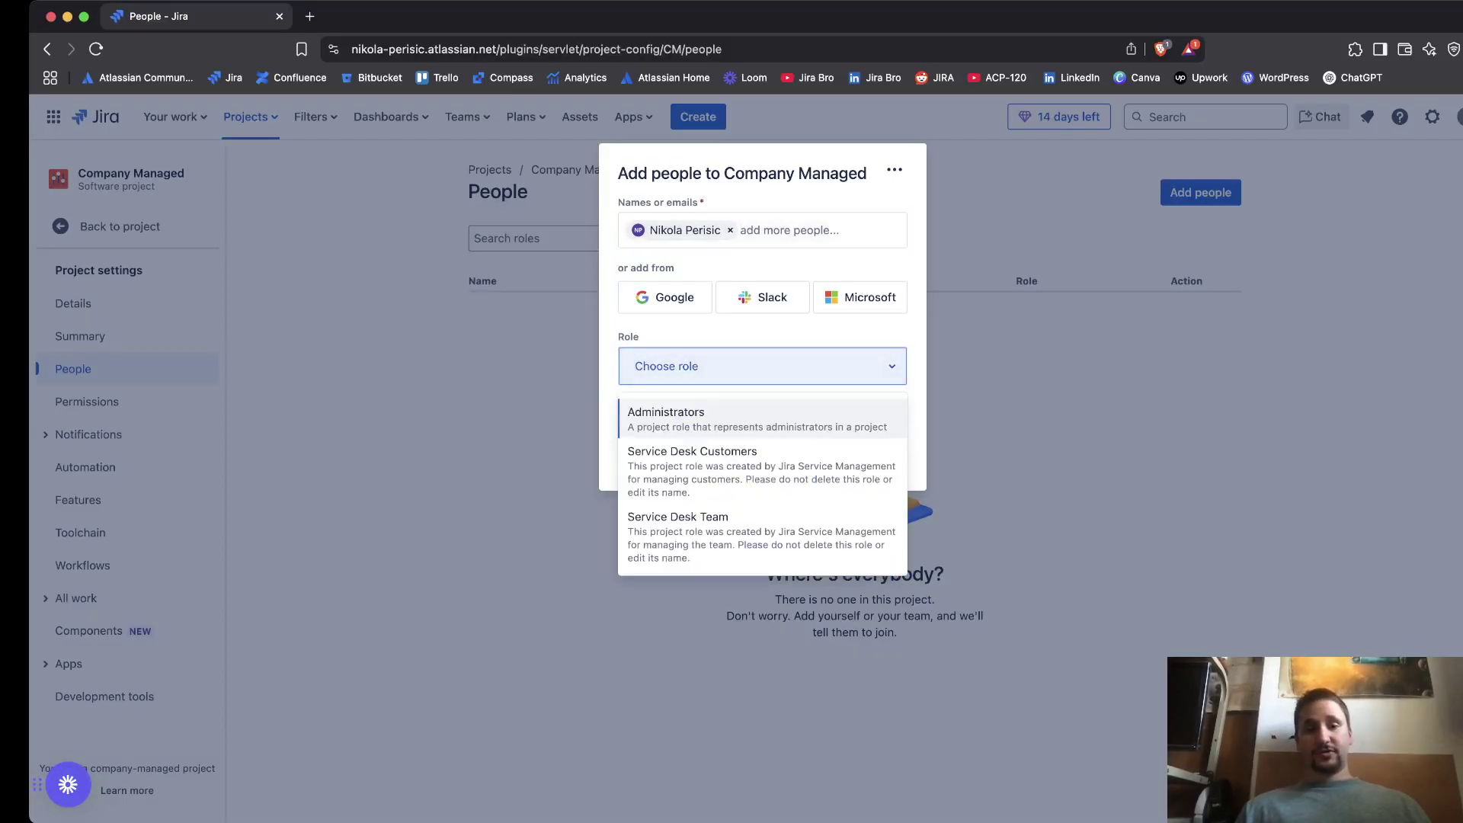
key(Return)
key(Tab)
key(Tab)
key(Tab)
key(Tab)
key(Return)
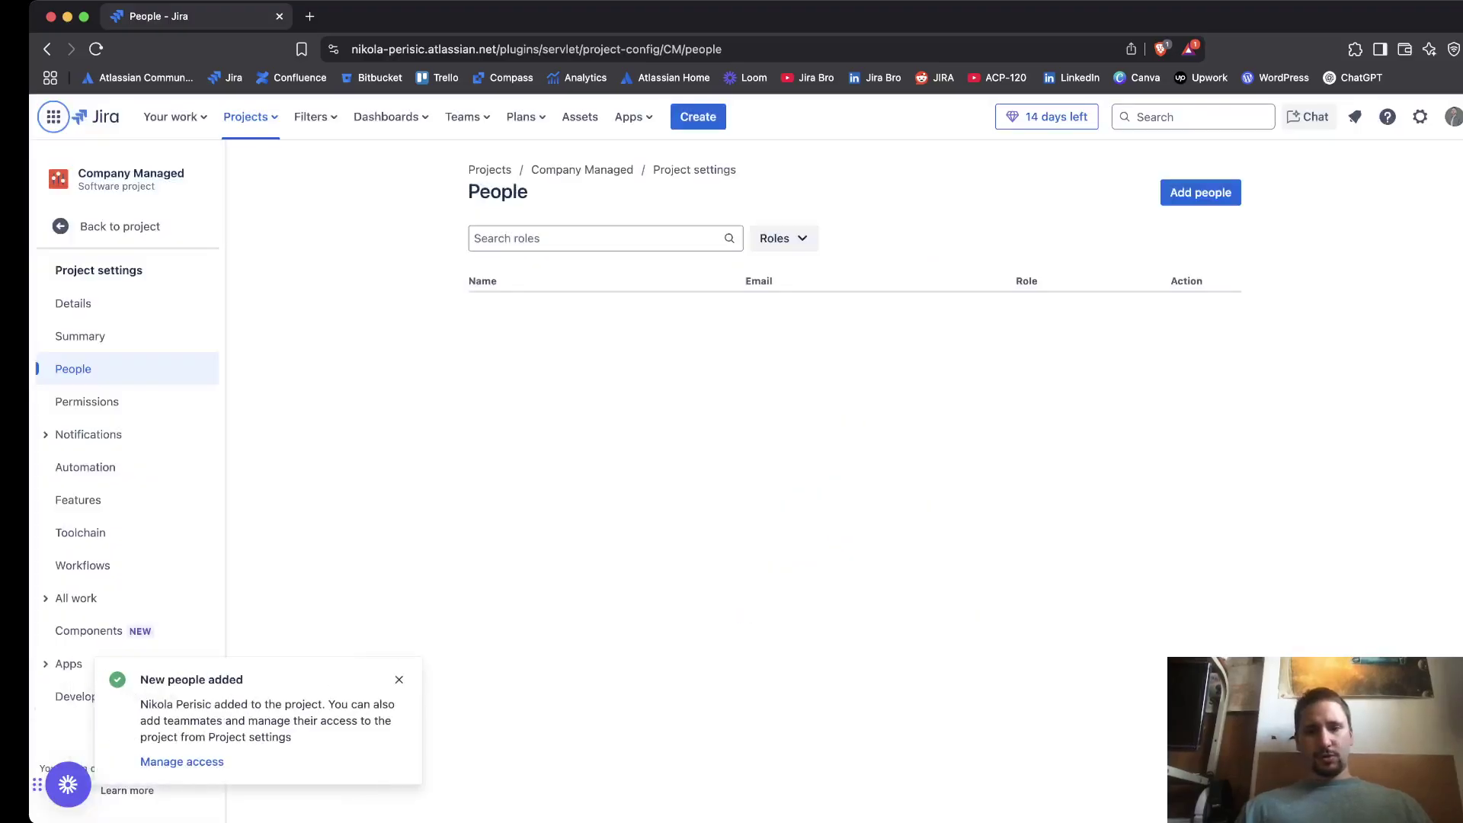
click(399, 679)
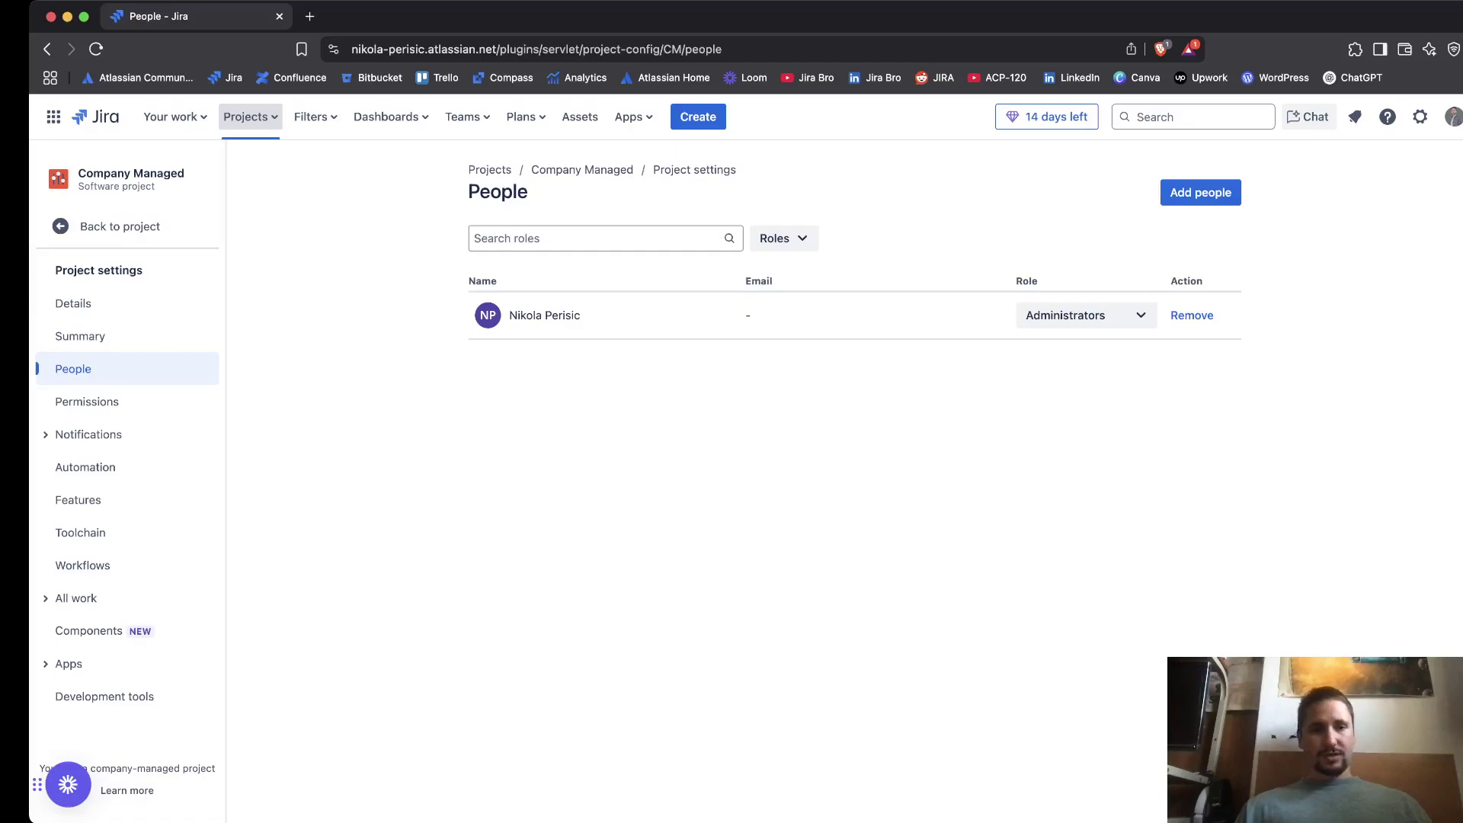
Step: Switch to the Team Managed project and open its Access settings
click(251, 117)
click(305, 229)
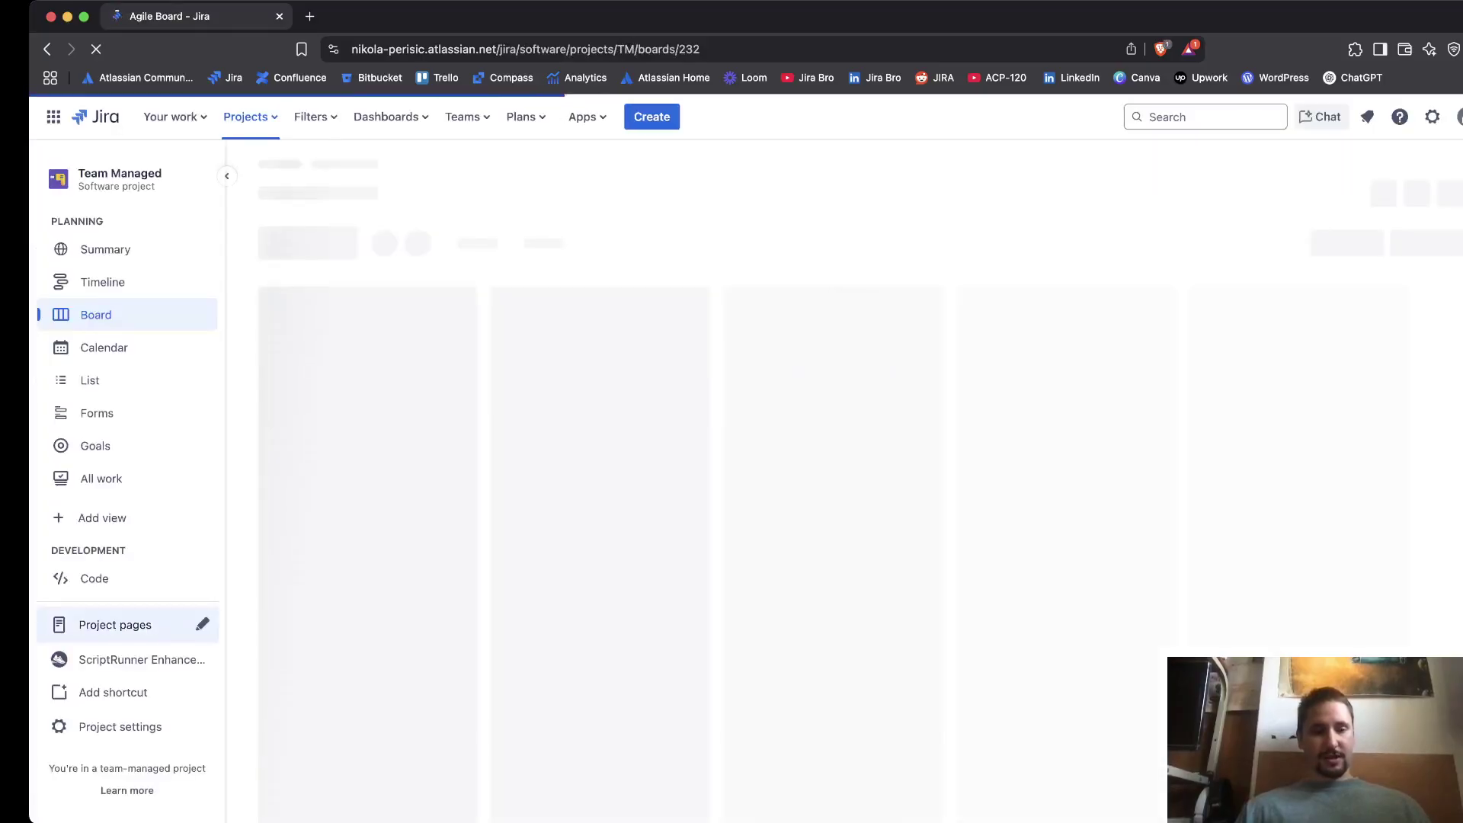
click(122, 727)
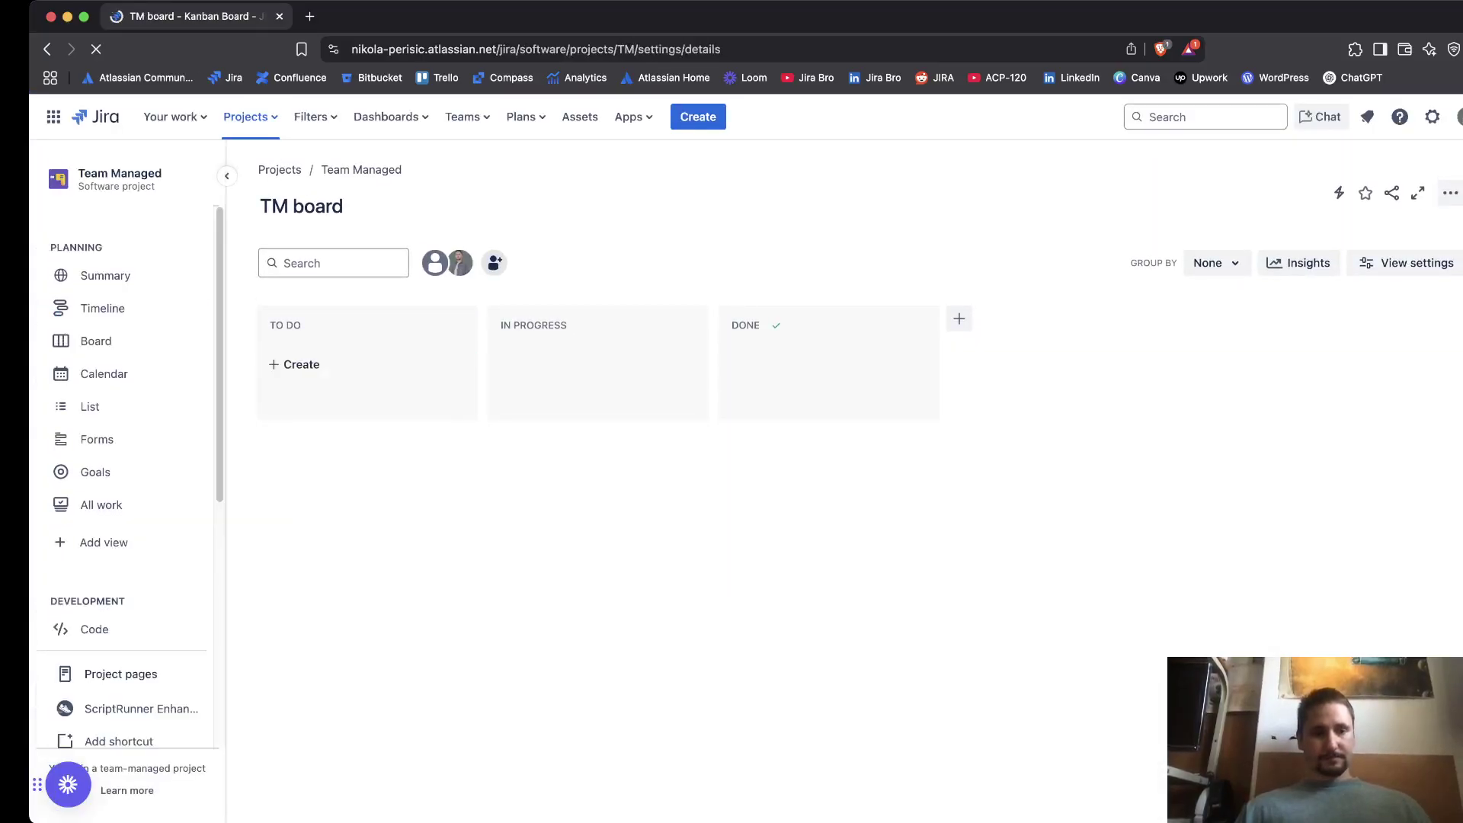
click(74, 303)
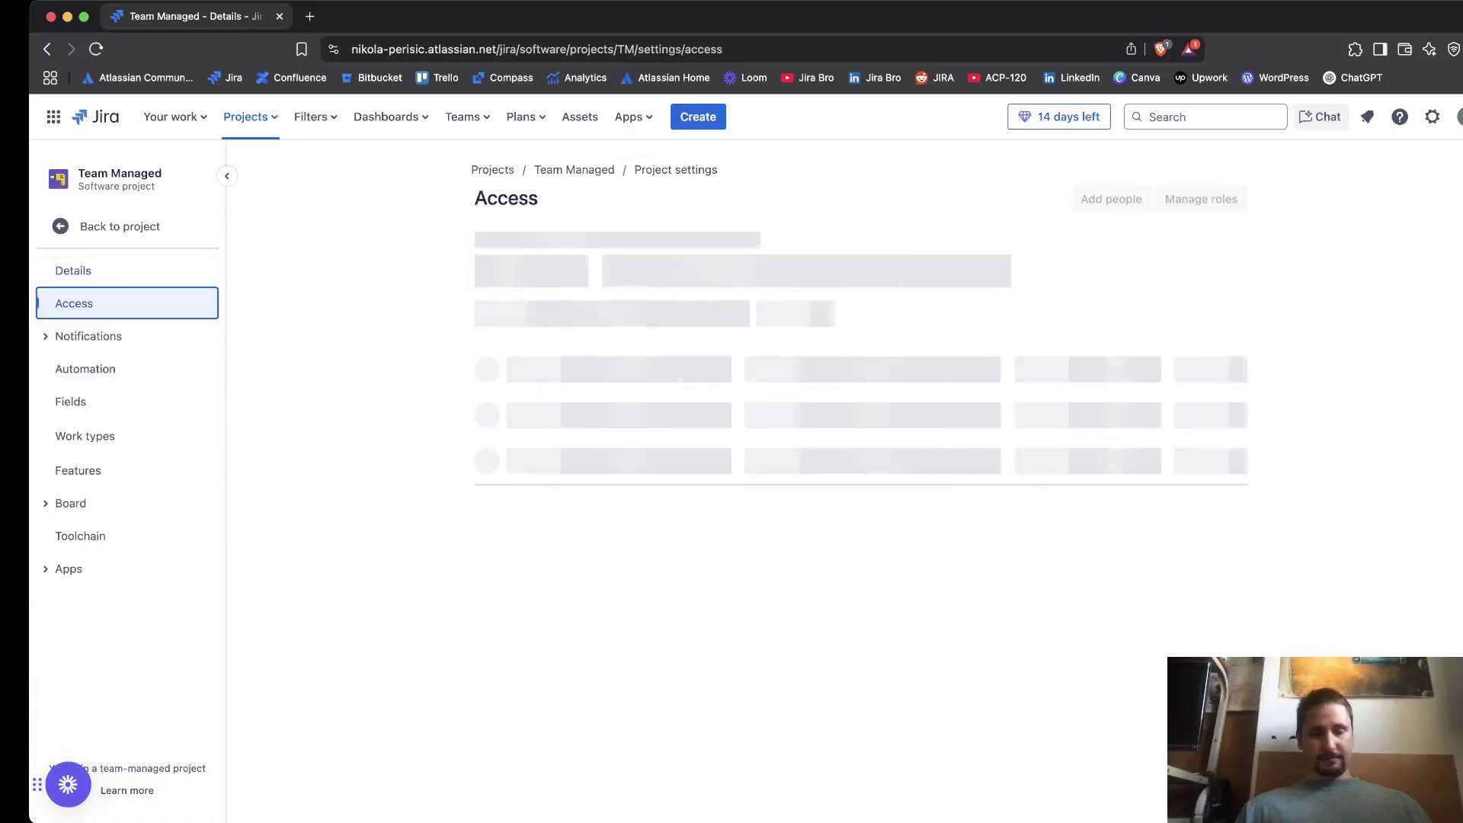
Step: Remove the first Team Managed member and start removing the second
click(1199, 416)
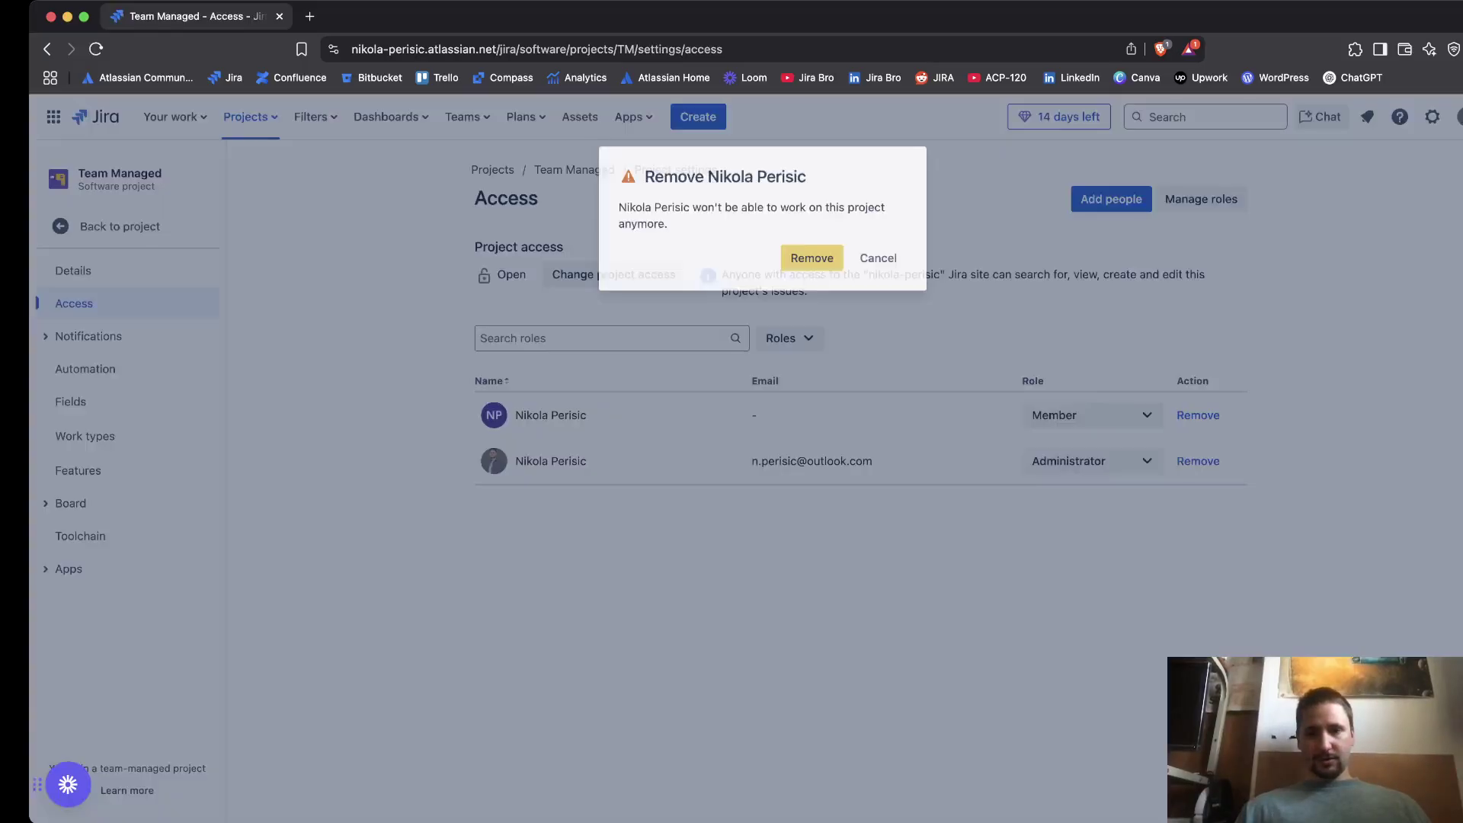
key(Return)
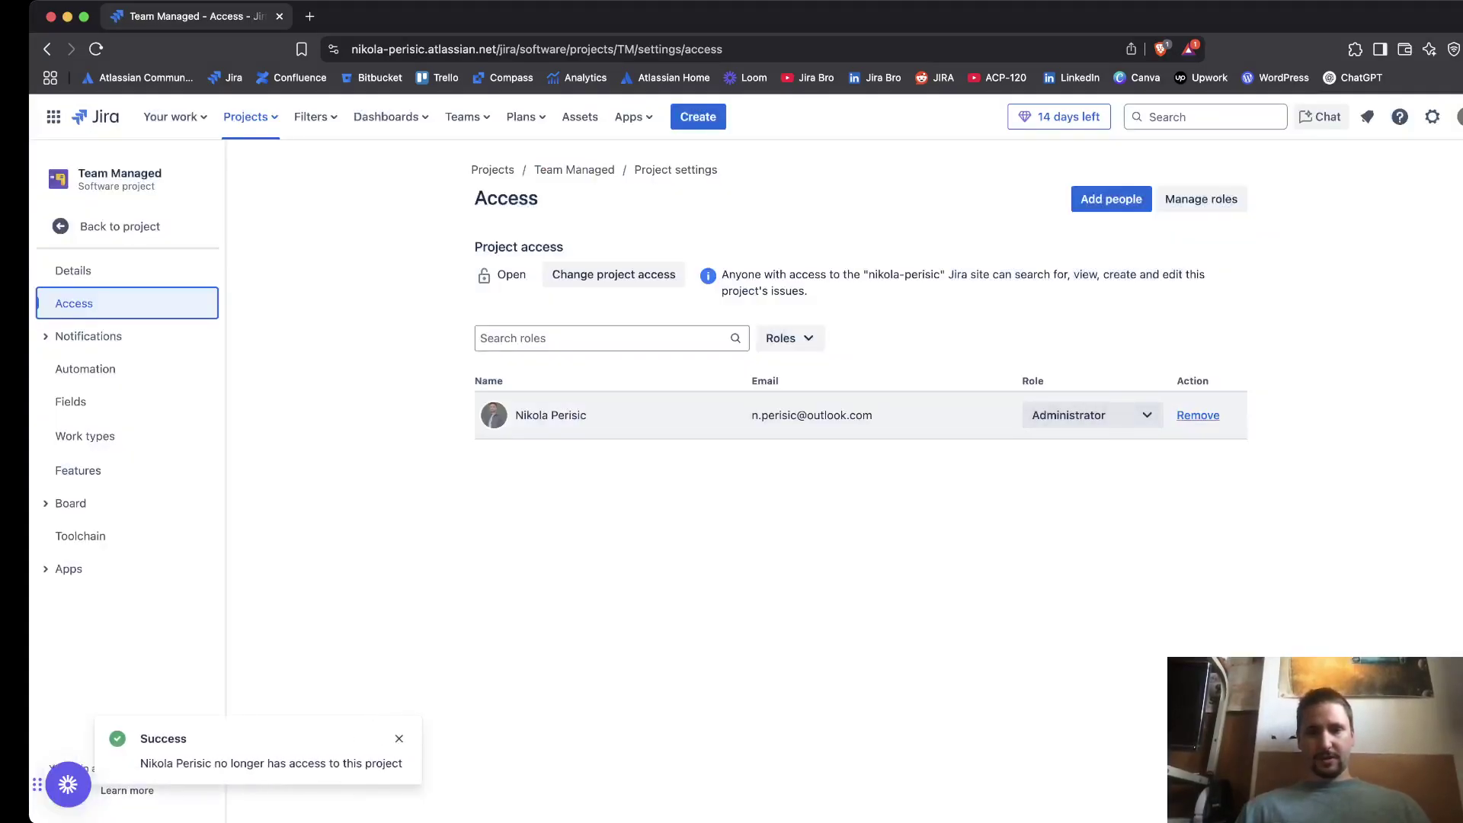
click(1198, 416)
Step: Confirm removal of the last remaining Team Managed member
key(Return)
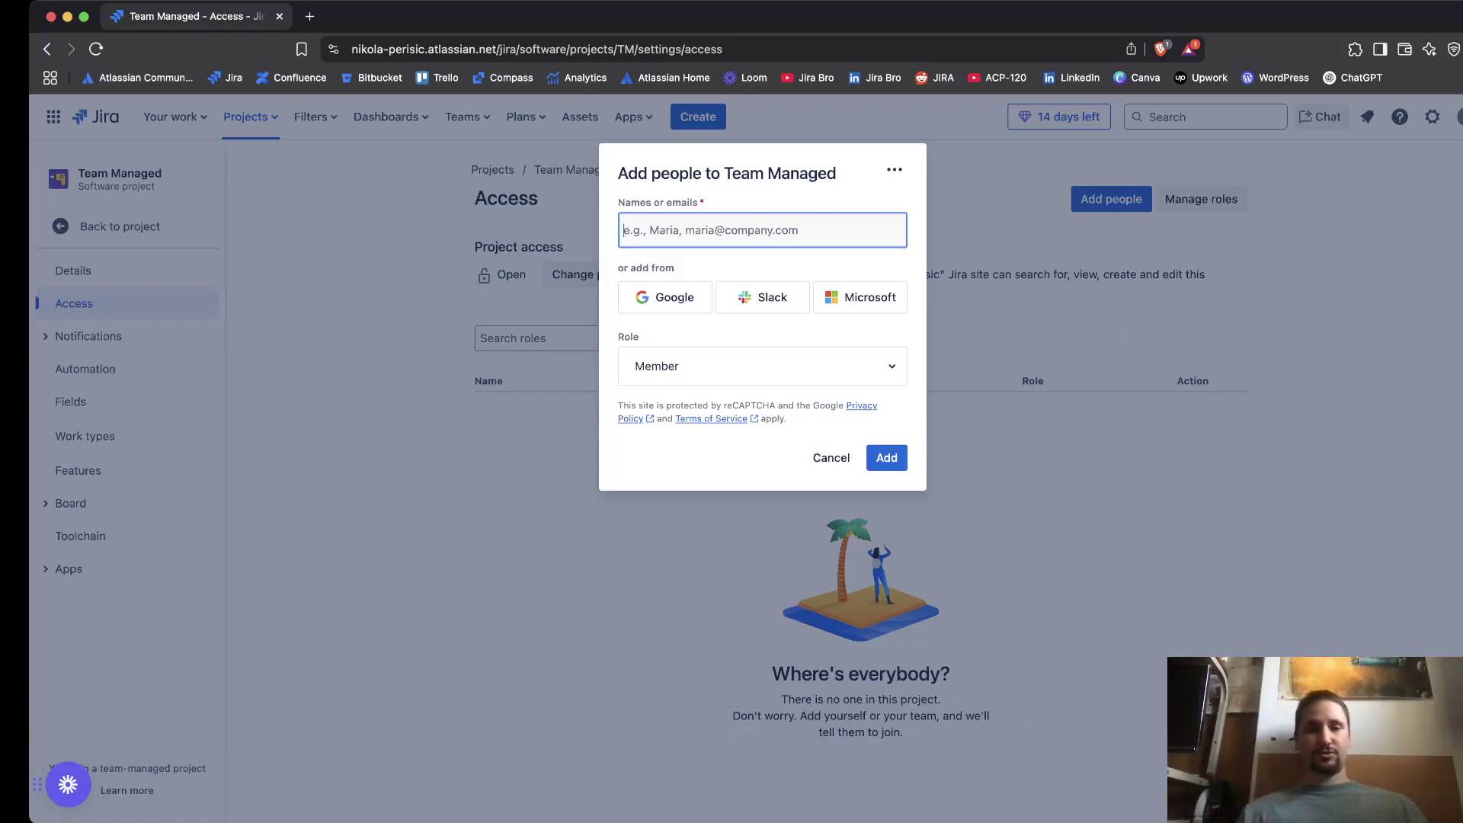
Step: Search for the user and add them to Team Managed with the Viewer role
text(n)
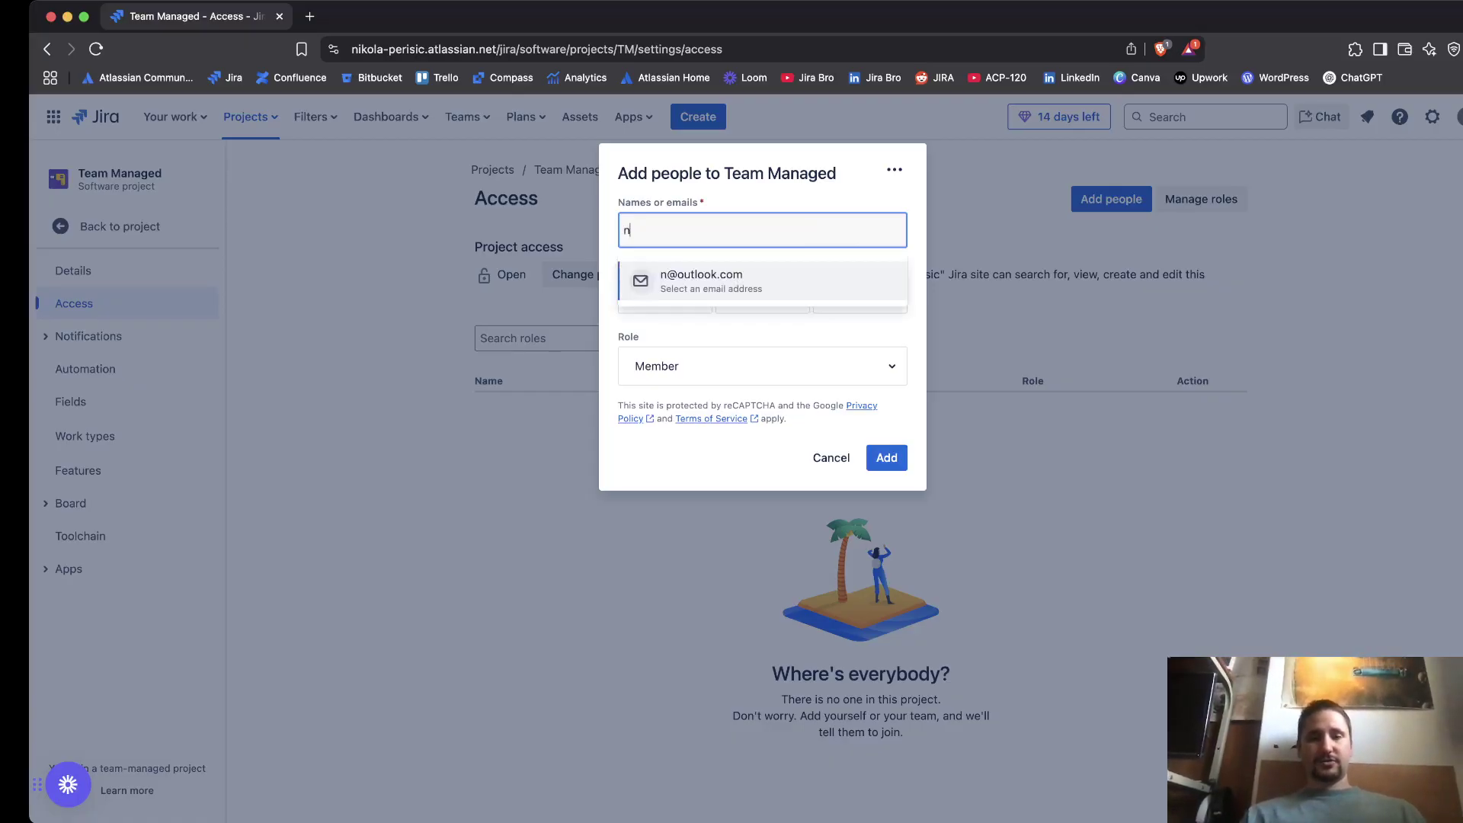
text(ikola)
scroll(762, 303, down, 5)
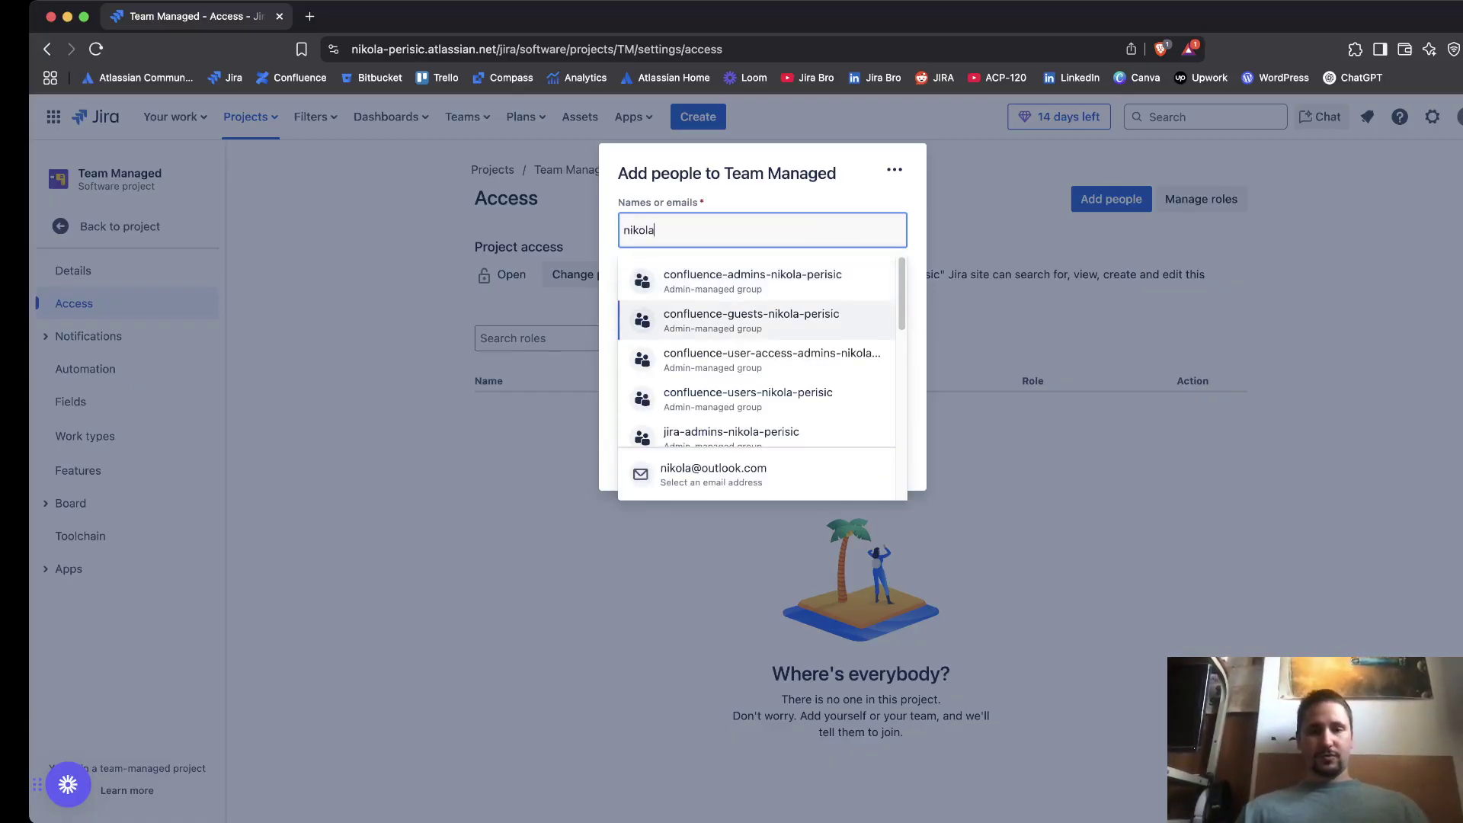
click(699, 420)
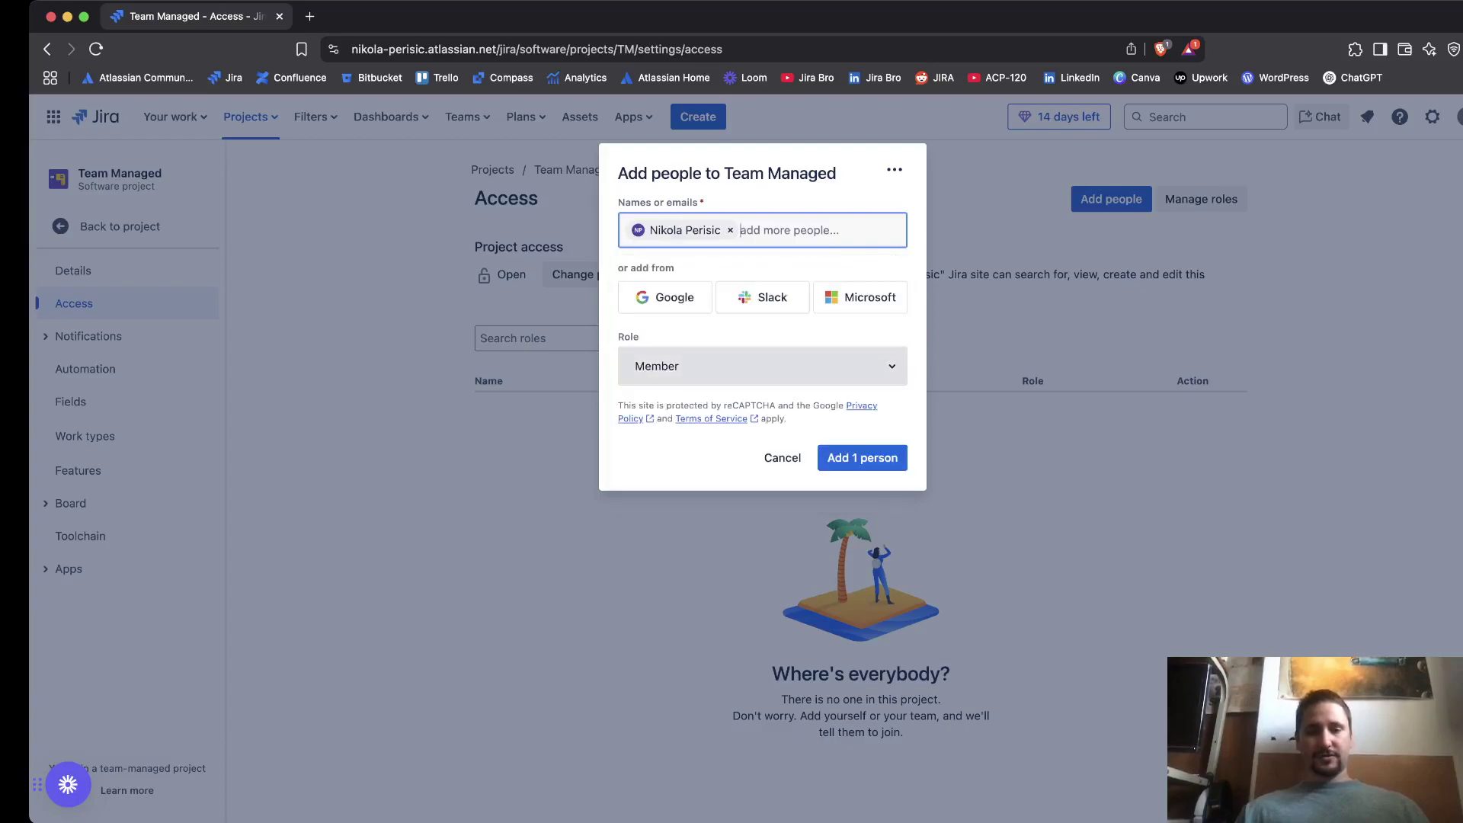
click(762, 366)
click(645, 526)
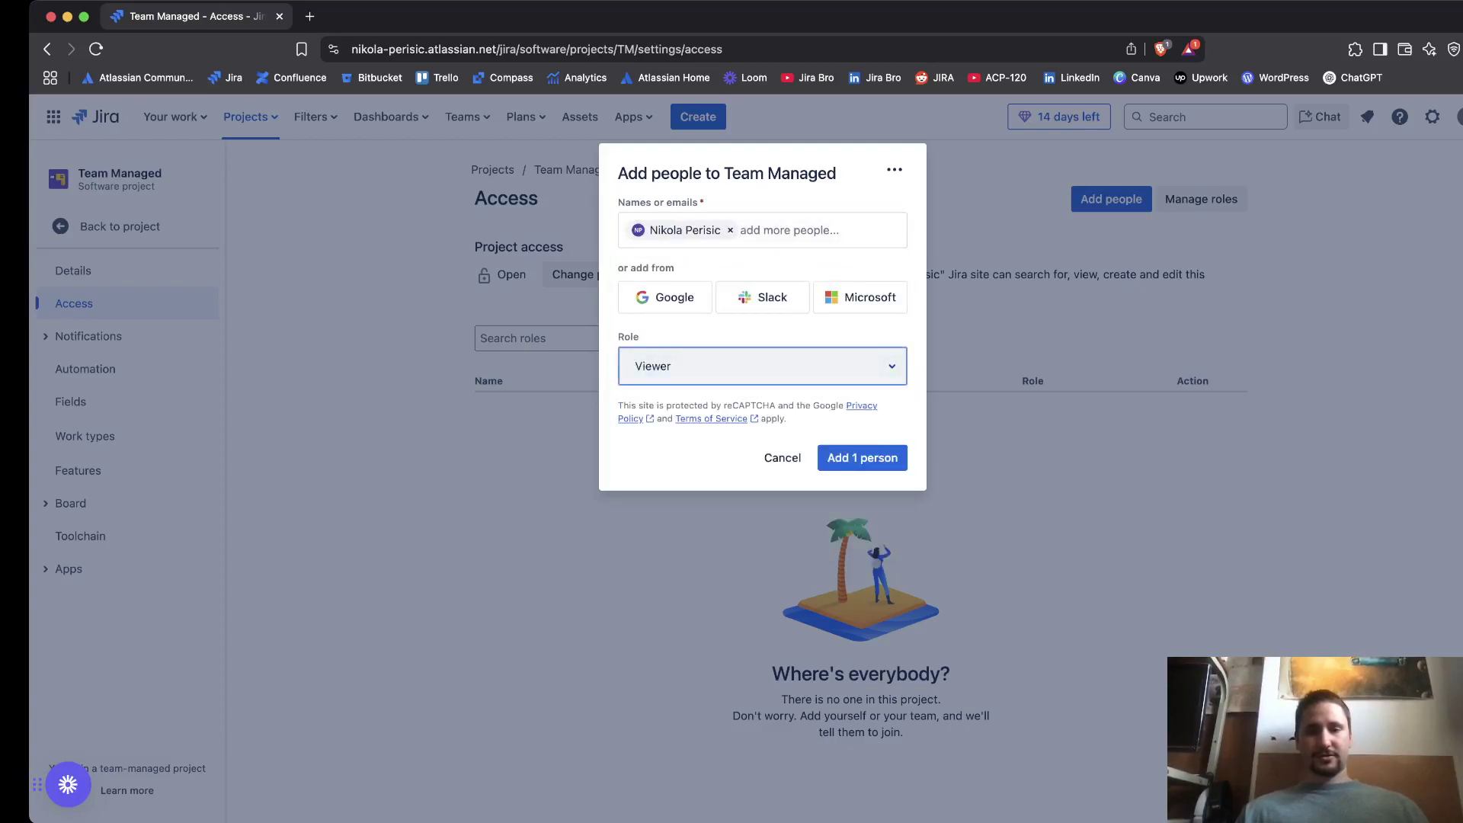
click(860, 457)
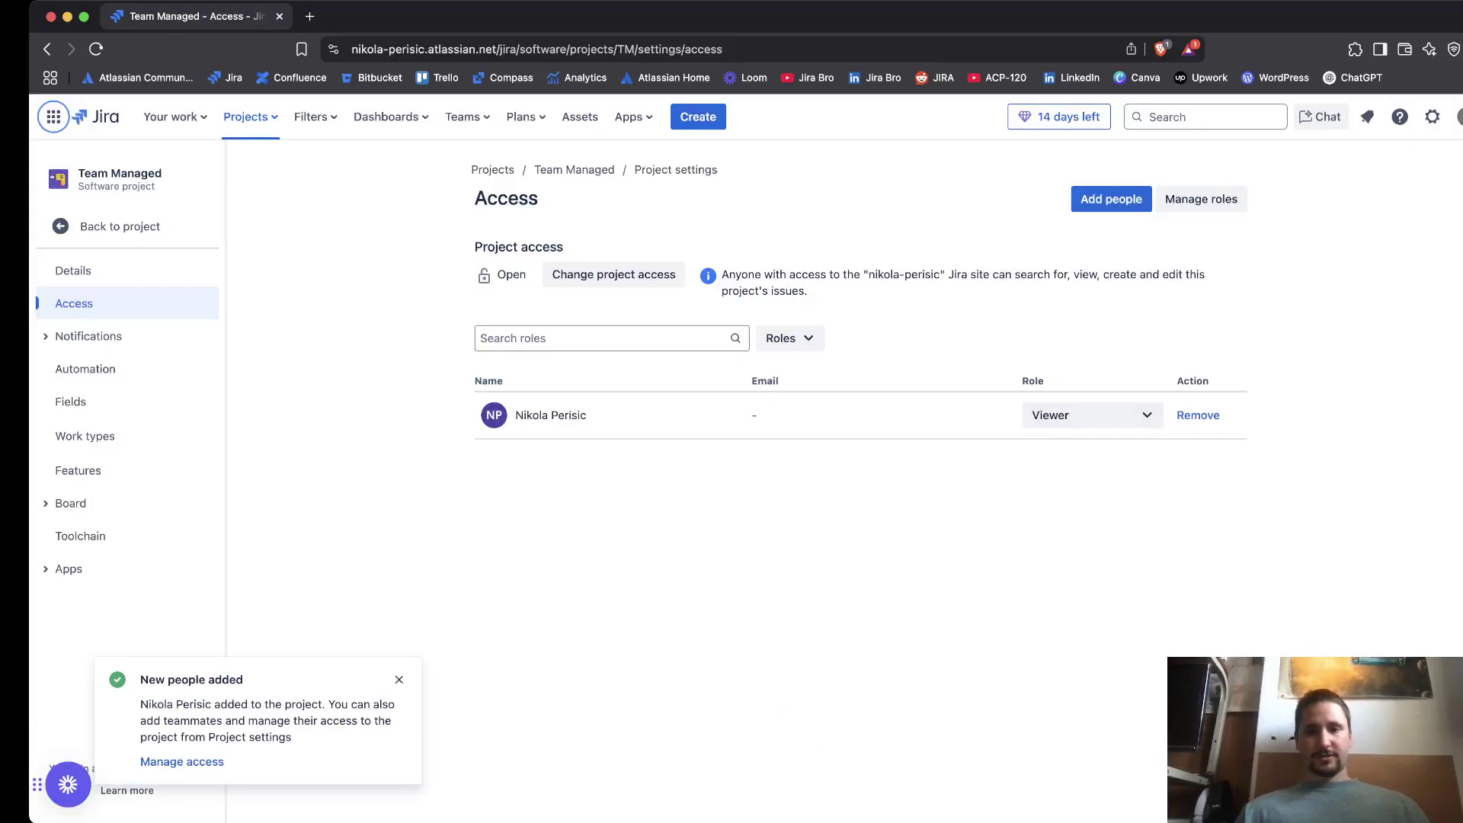
Step: Add the user's email account to Team Managed with the Administrator role
click(1111, 198)
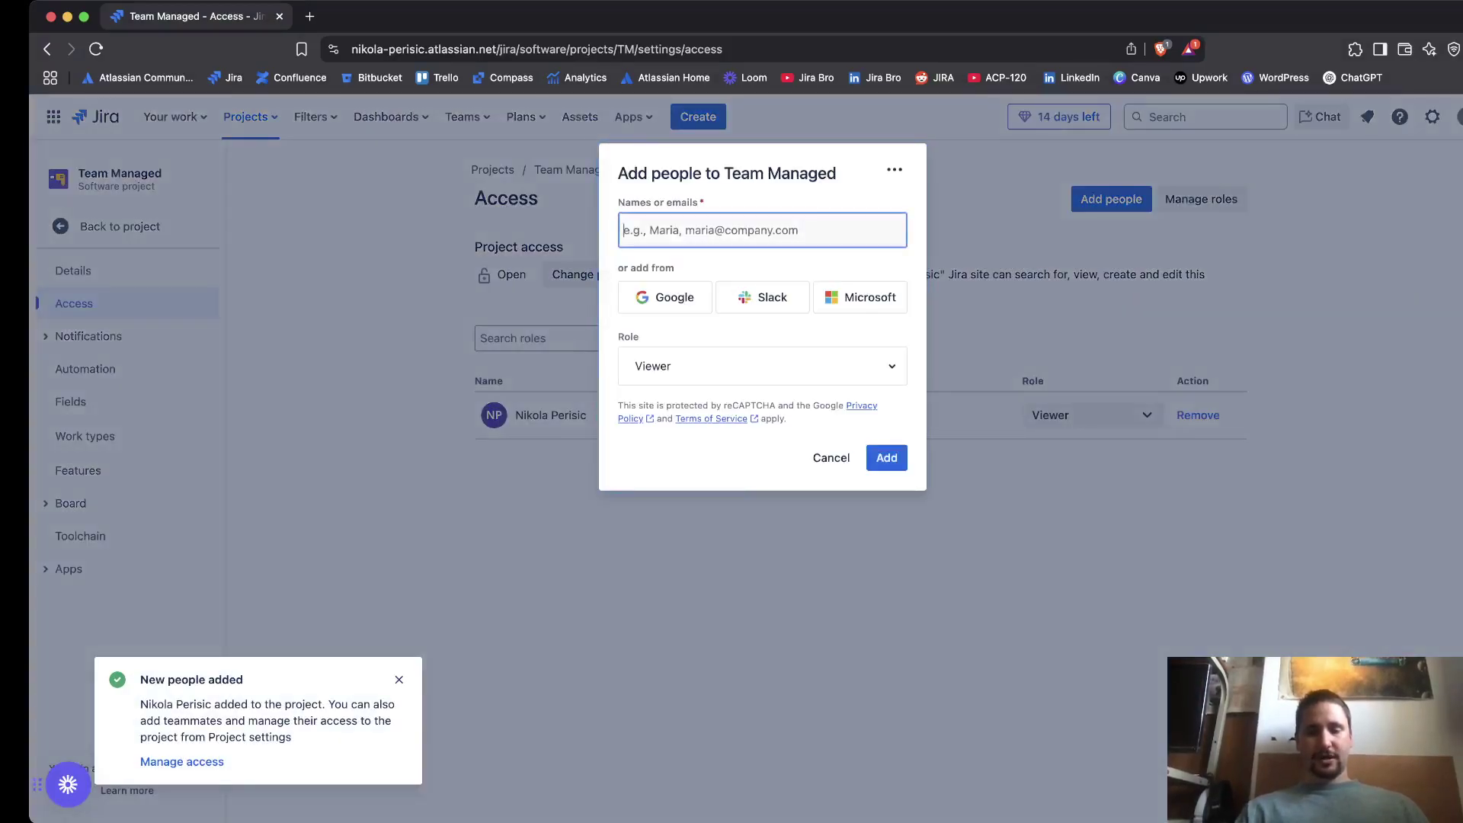
text(nikola)
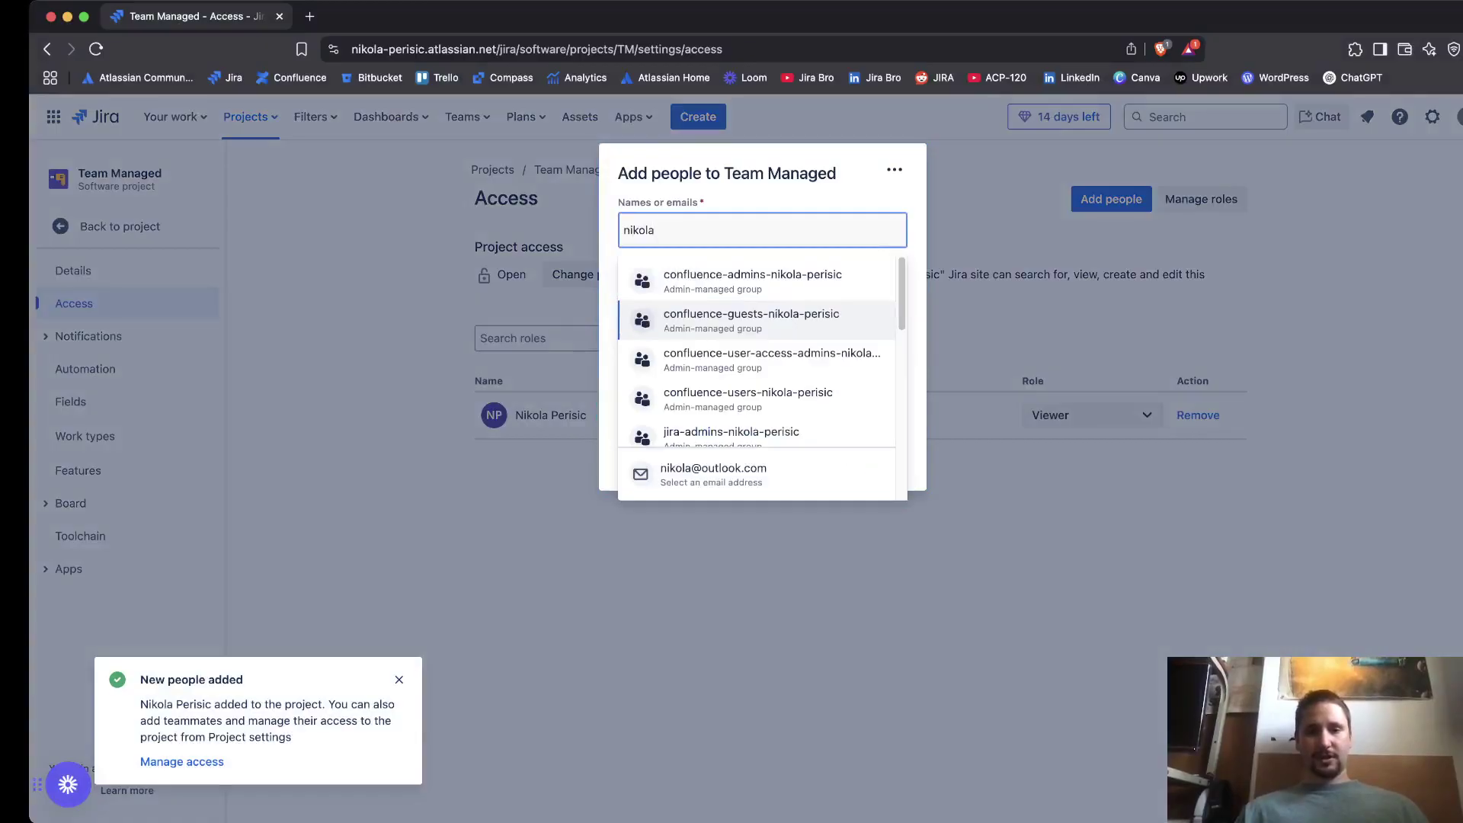
click(699, 381)
click(762, 365)
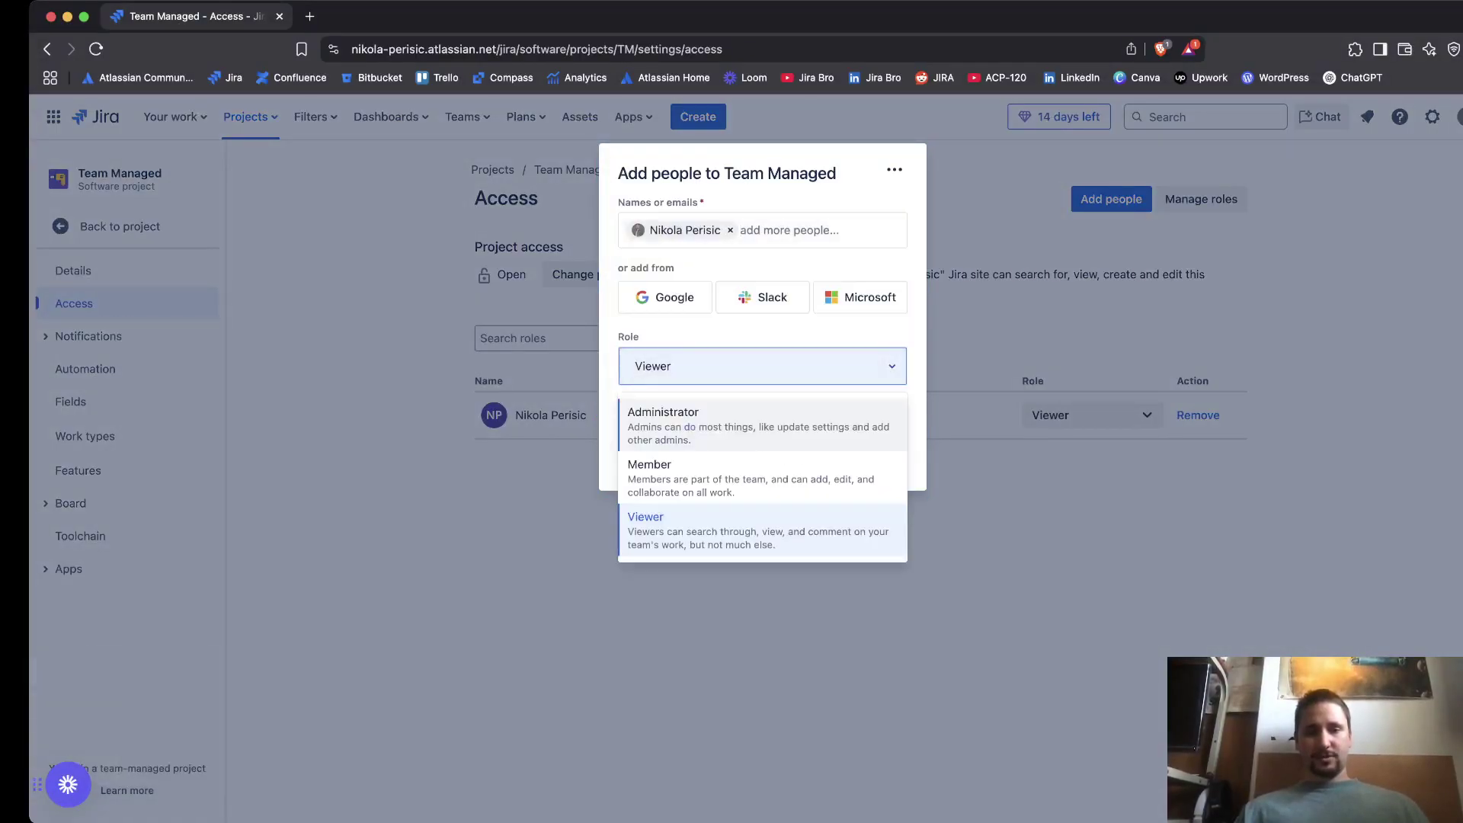
click(671, 416)
click(862, 458)
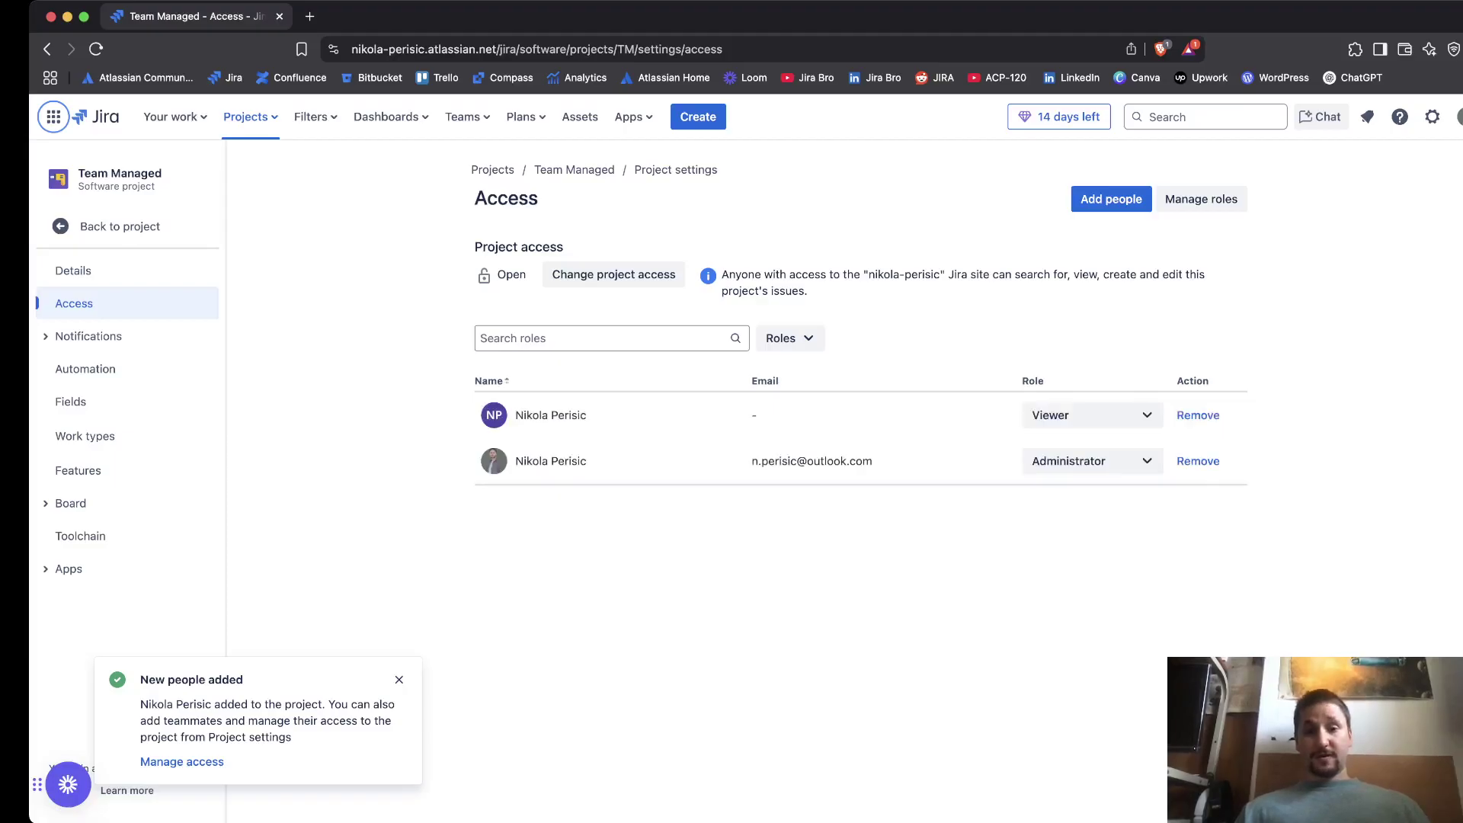
Step: Start a new custom role in Manage roles, review its permission list, then discard it
click(1202, 199)
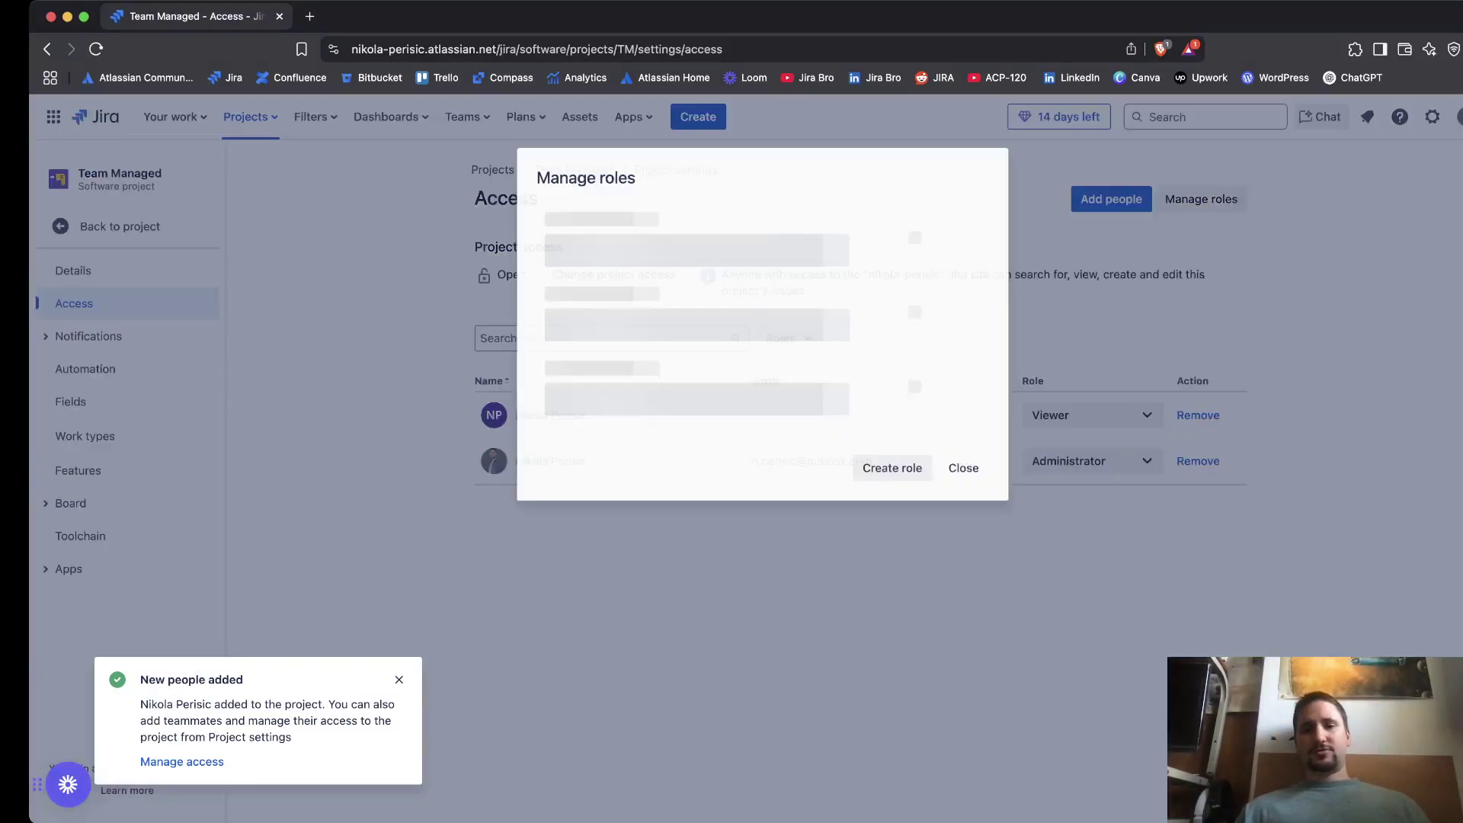
click(892, 456)
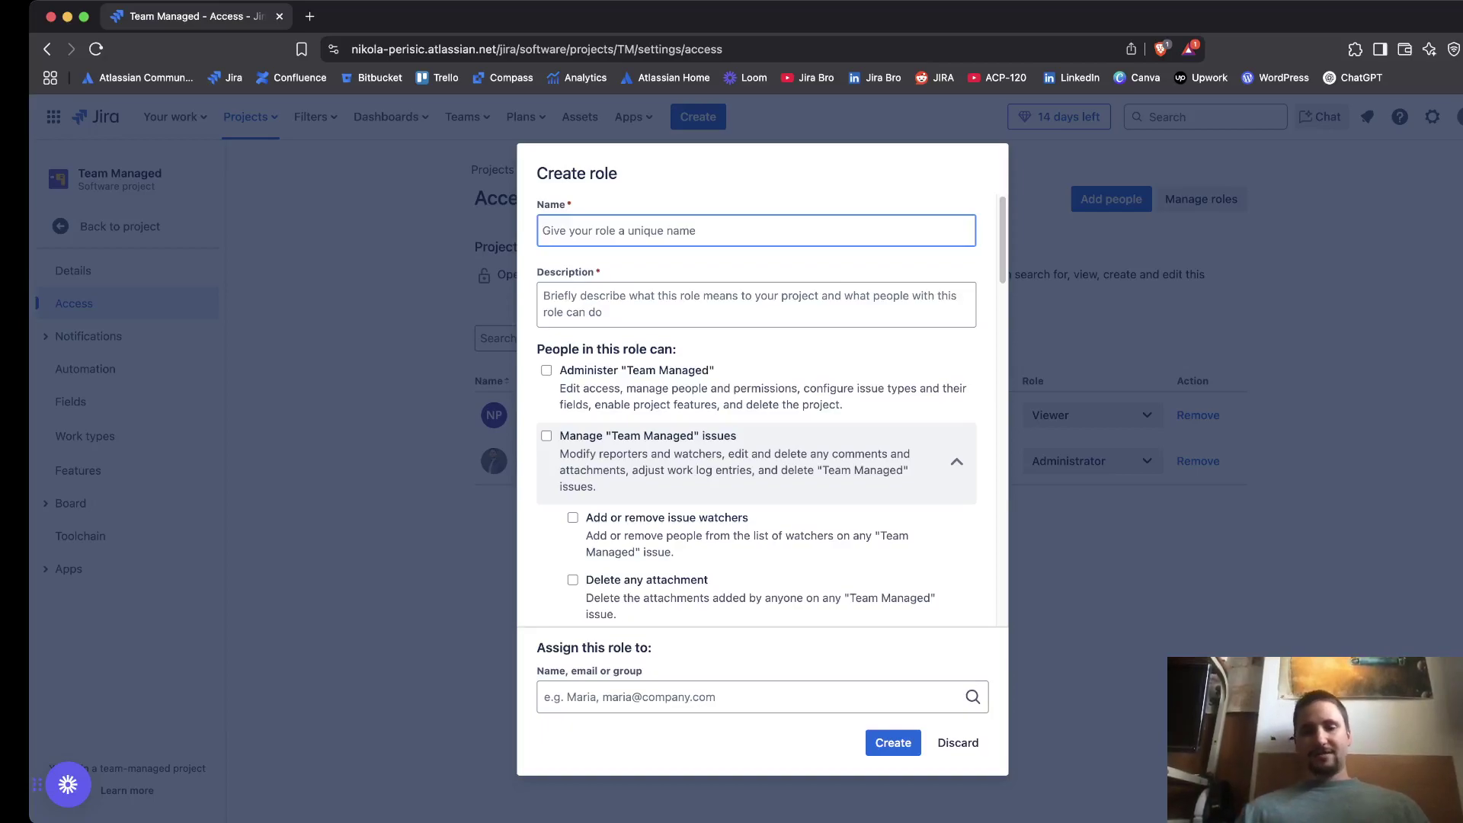
scroll(755, 457, down, 5)
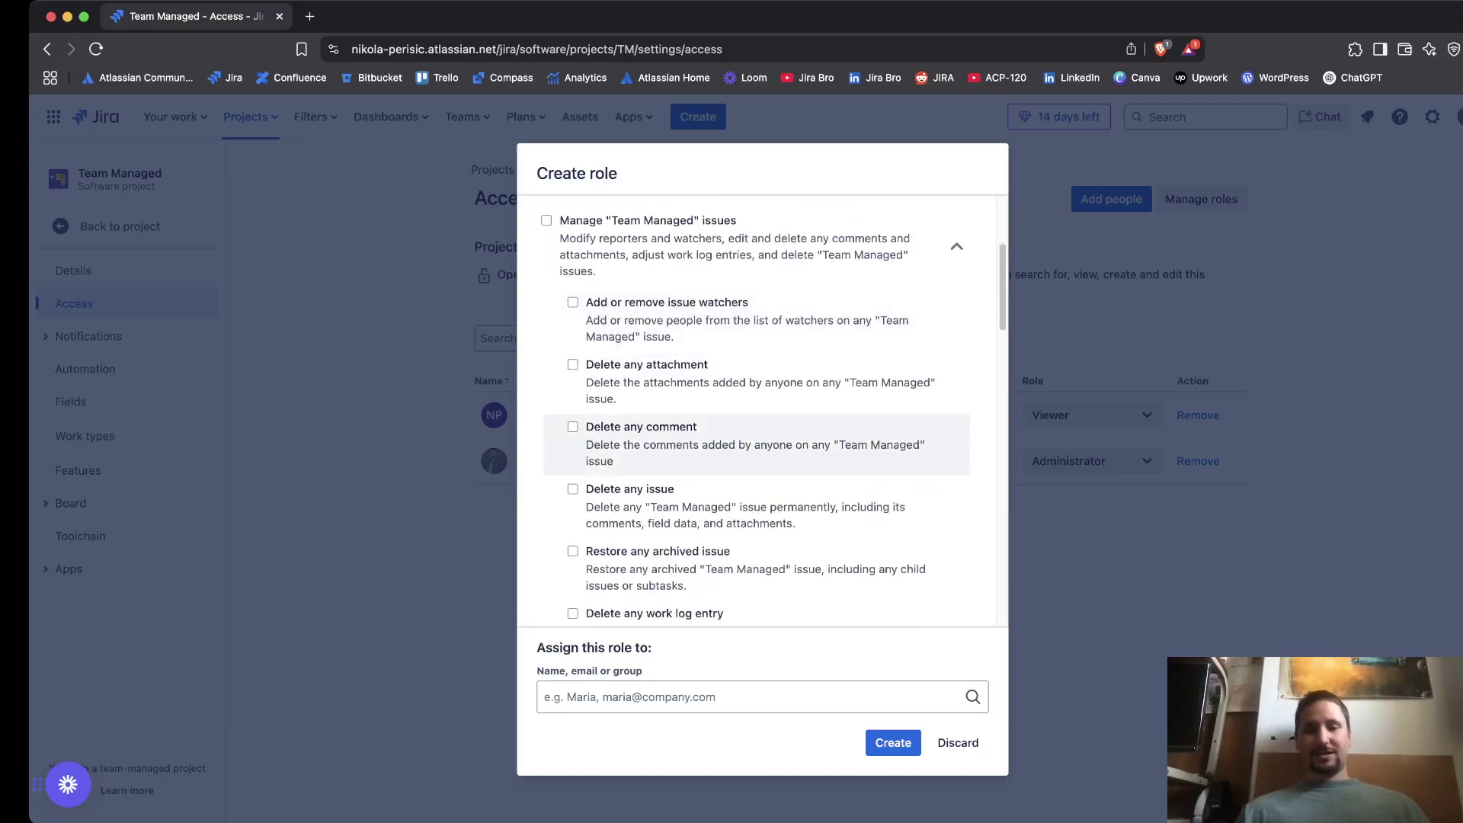
scroll(755, 442, down, 3)
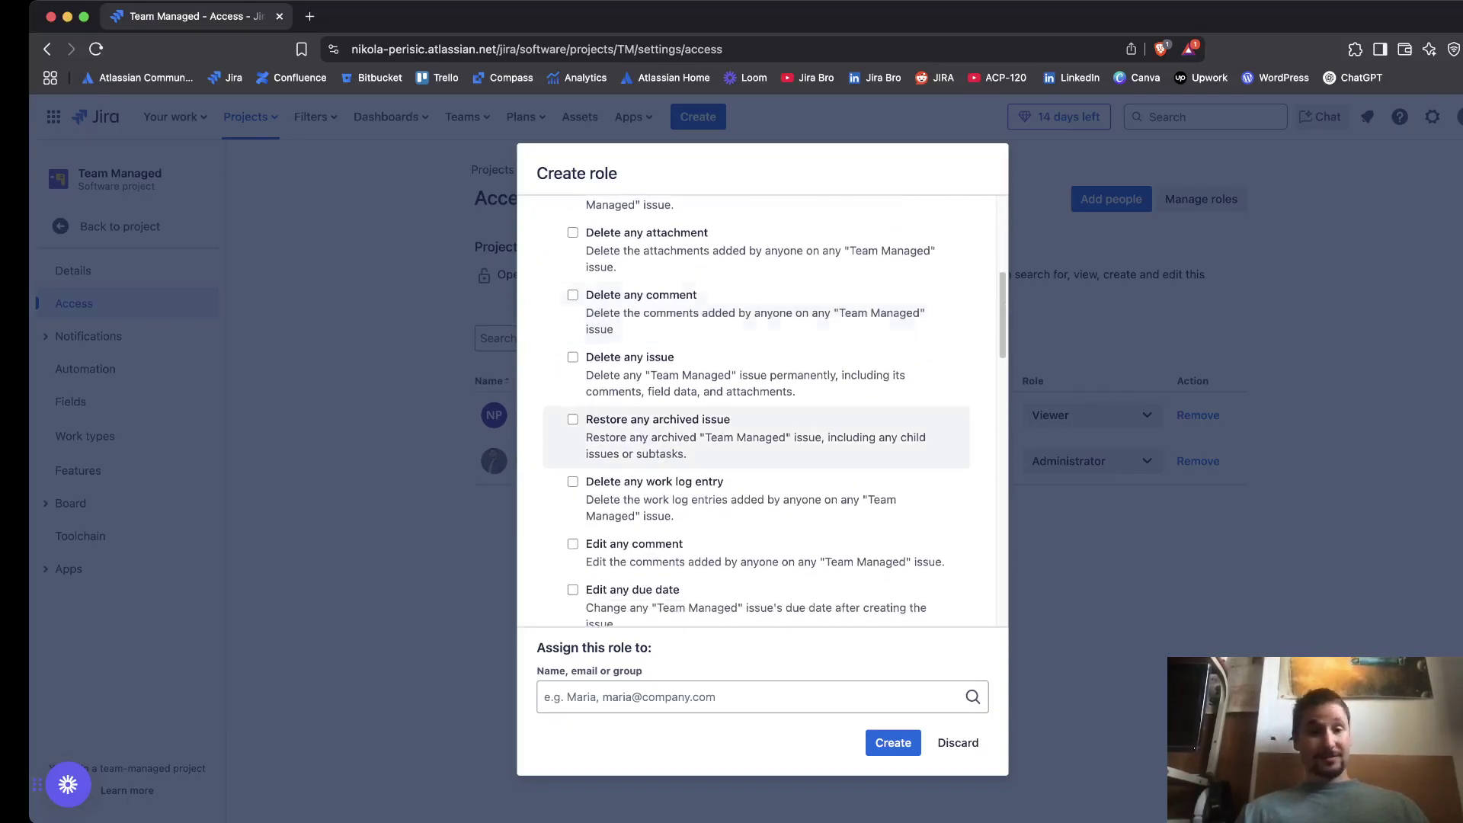
scroll(755, 409, down, 4)
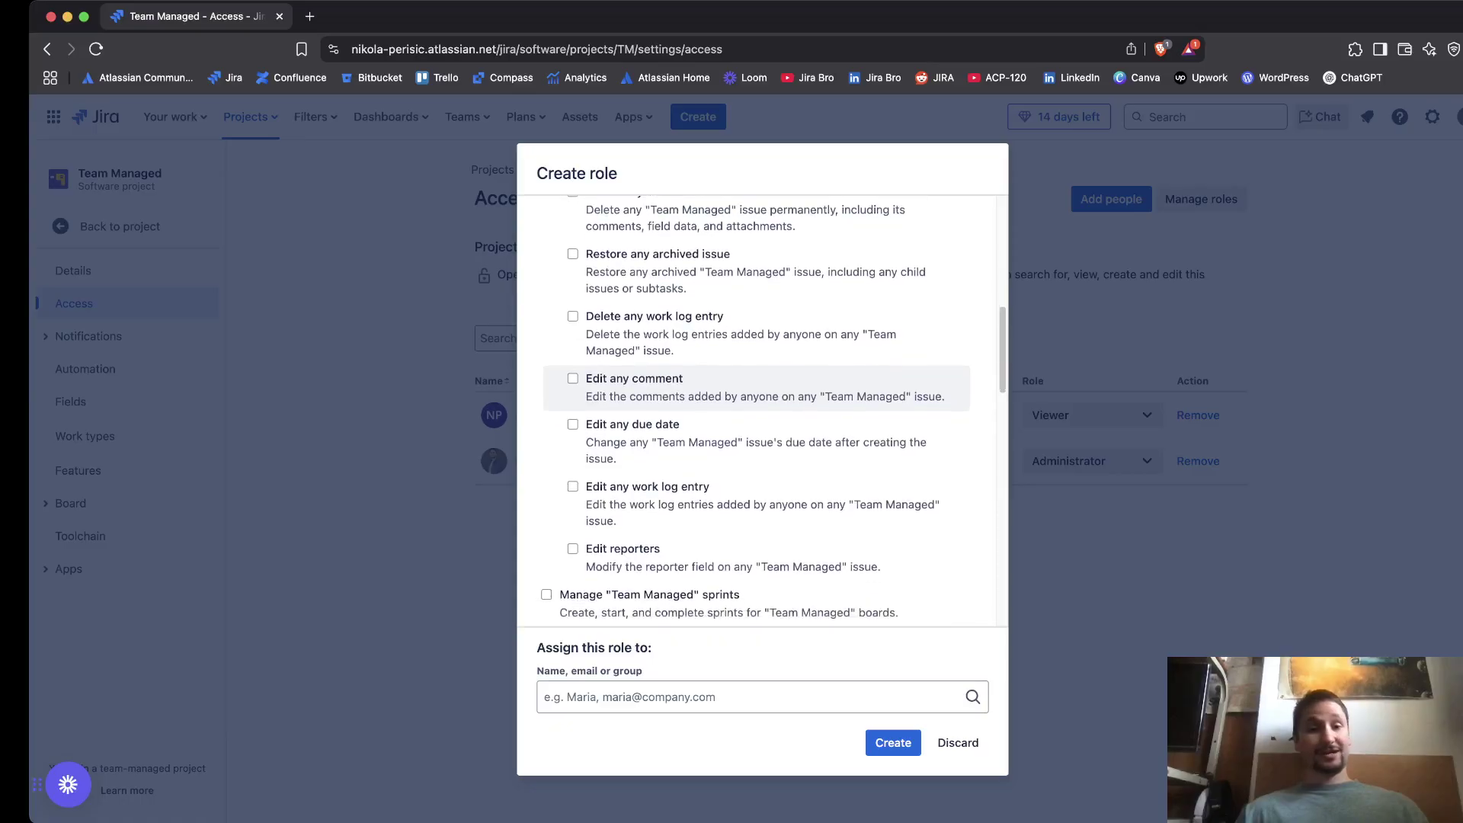
scroll(755, 457, down, 5)
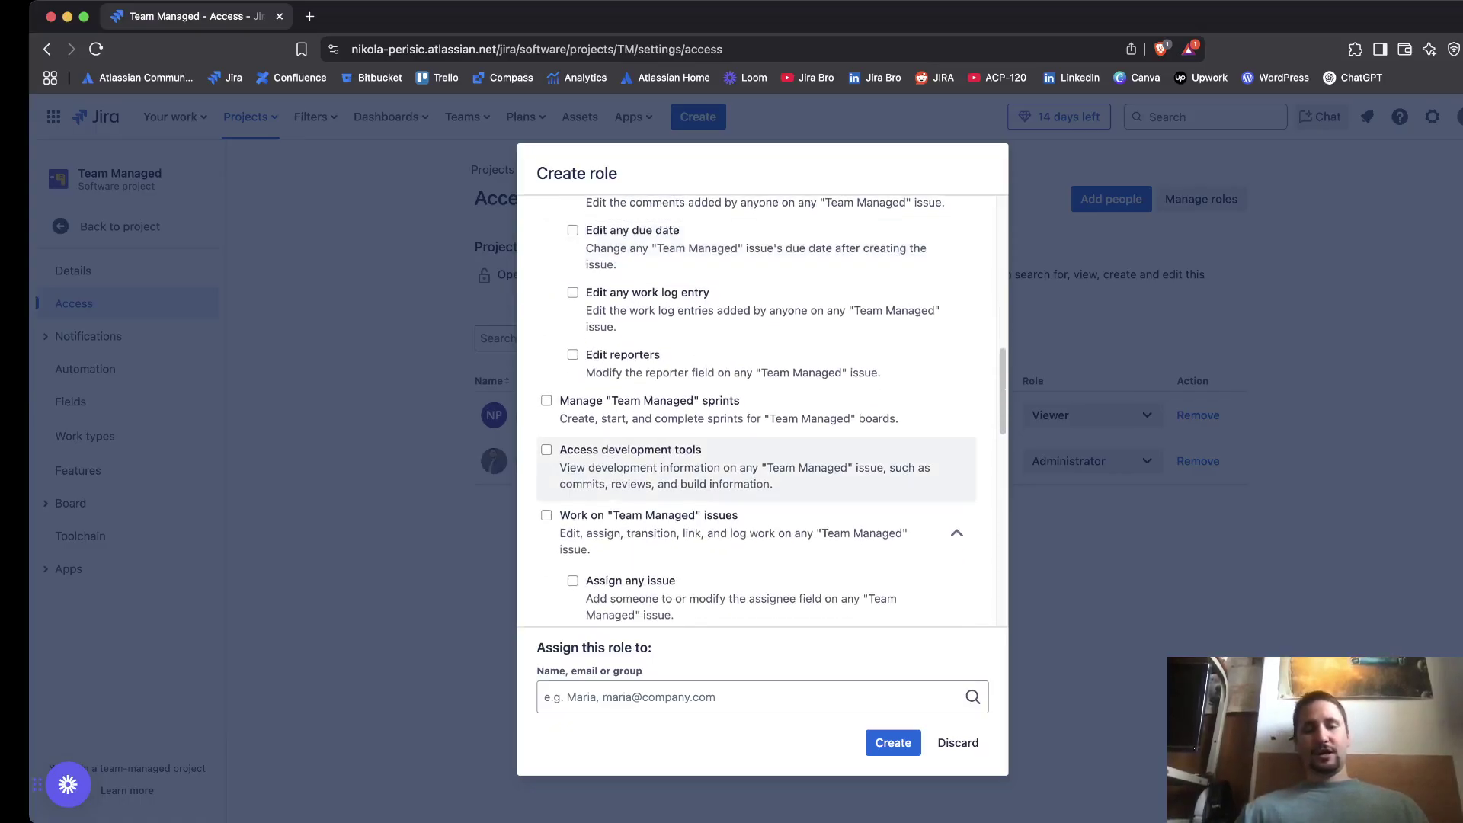
scroll(755, 442, down, 3)
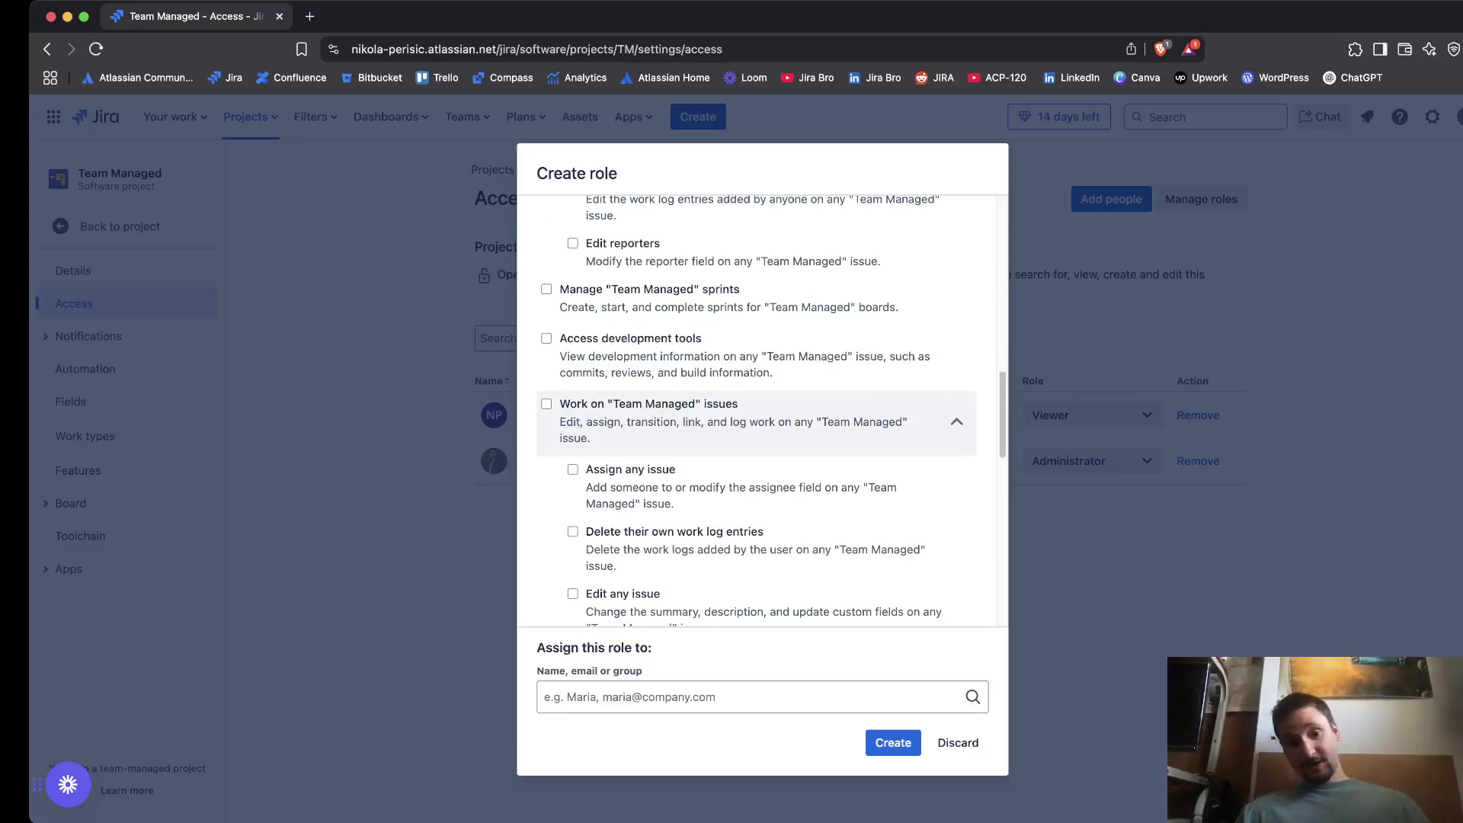
scroll(755, 450, down, 9)
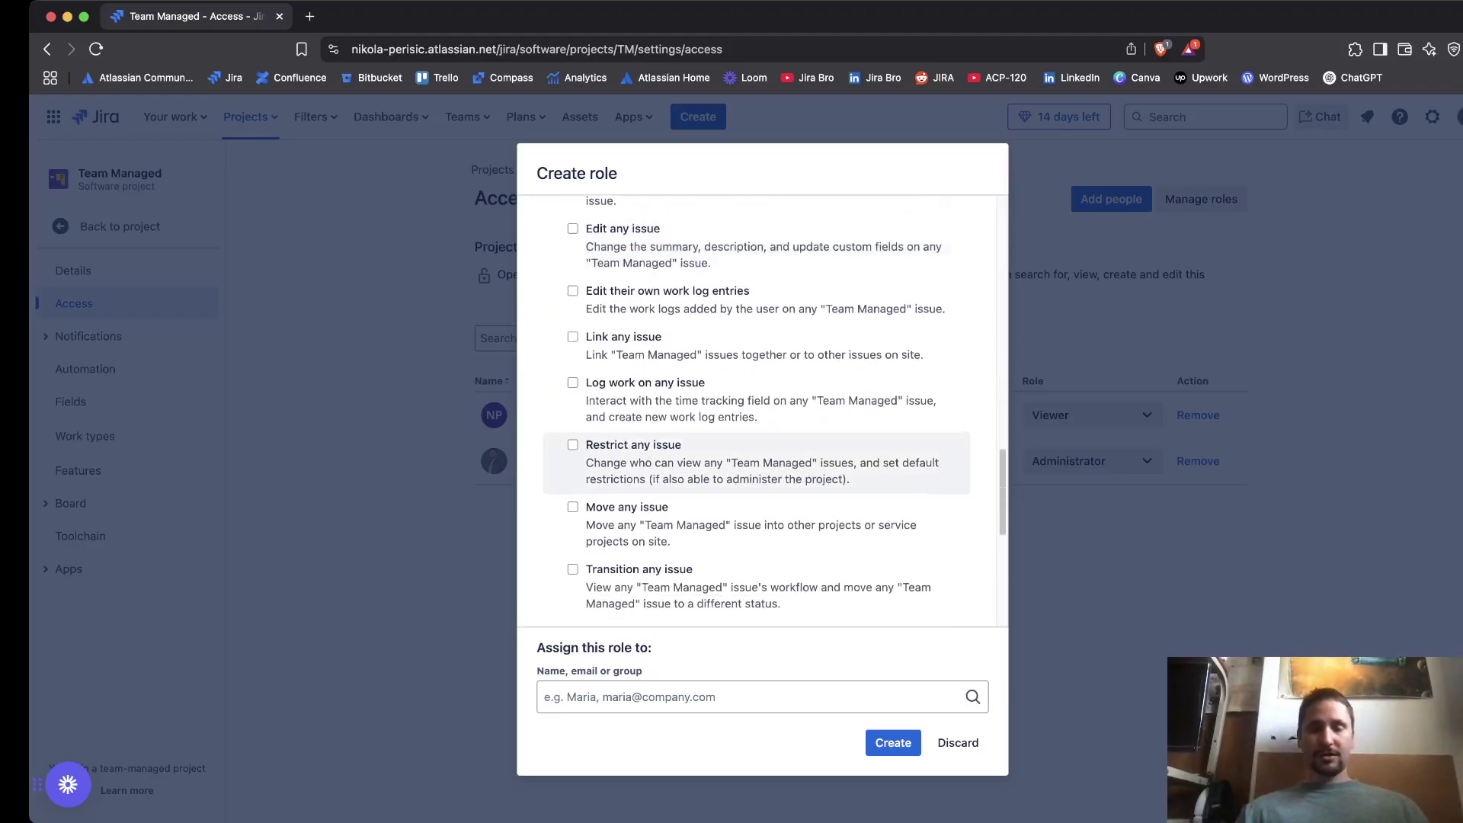
scroll(755, 450, down, 10)
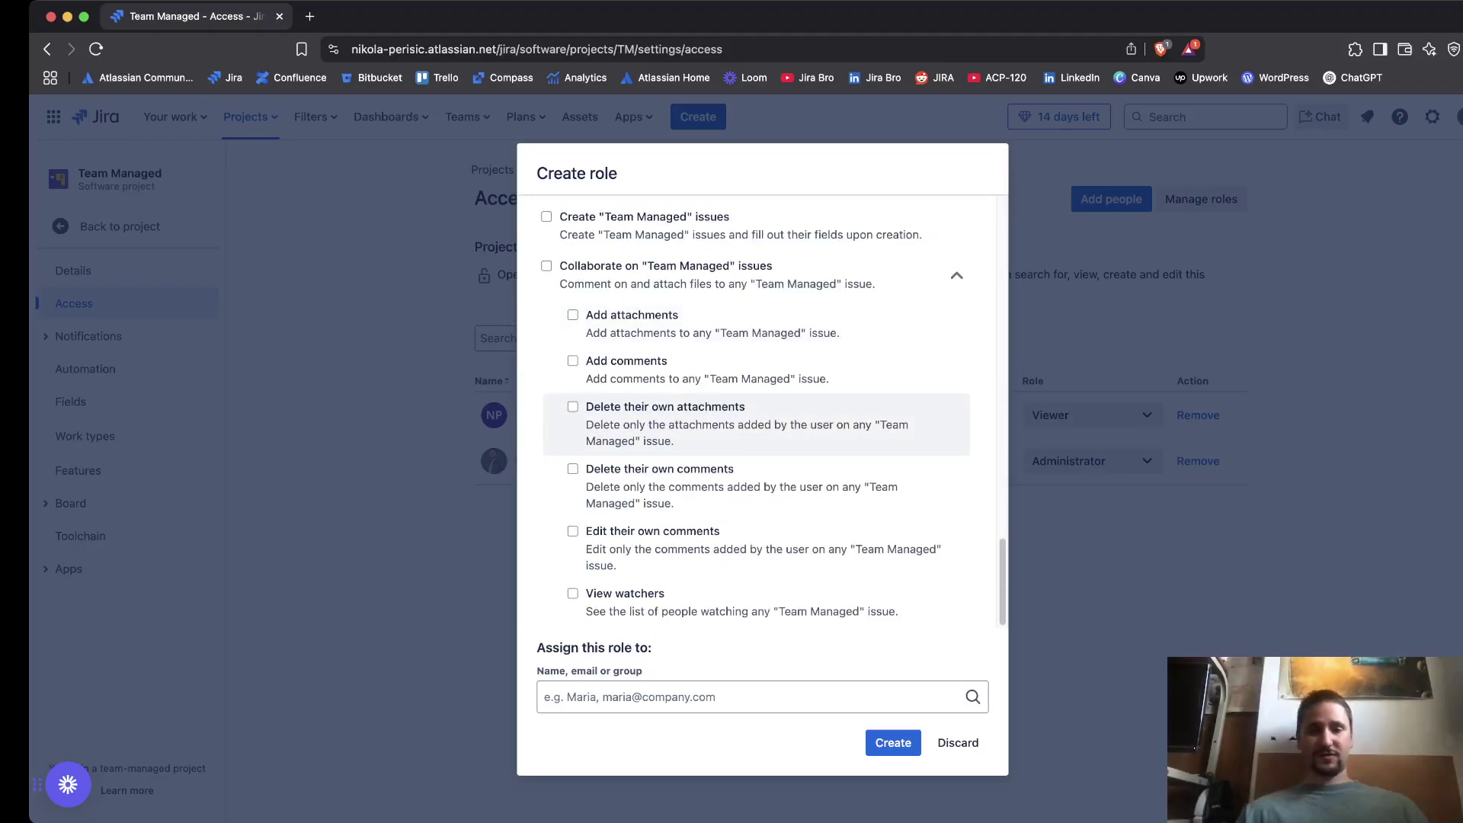
scroll(754, 426, up, 20)
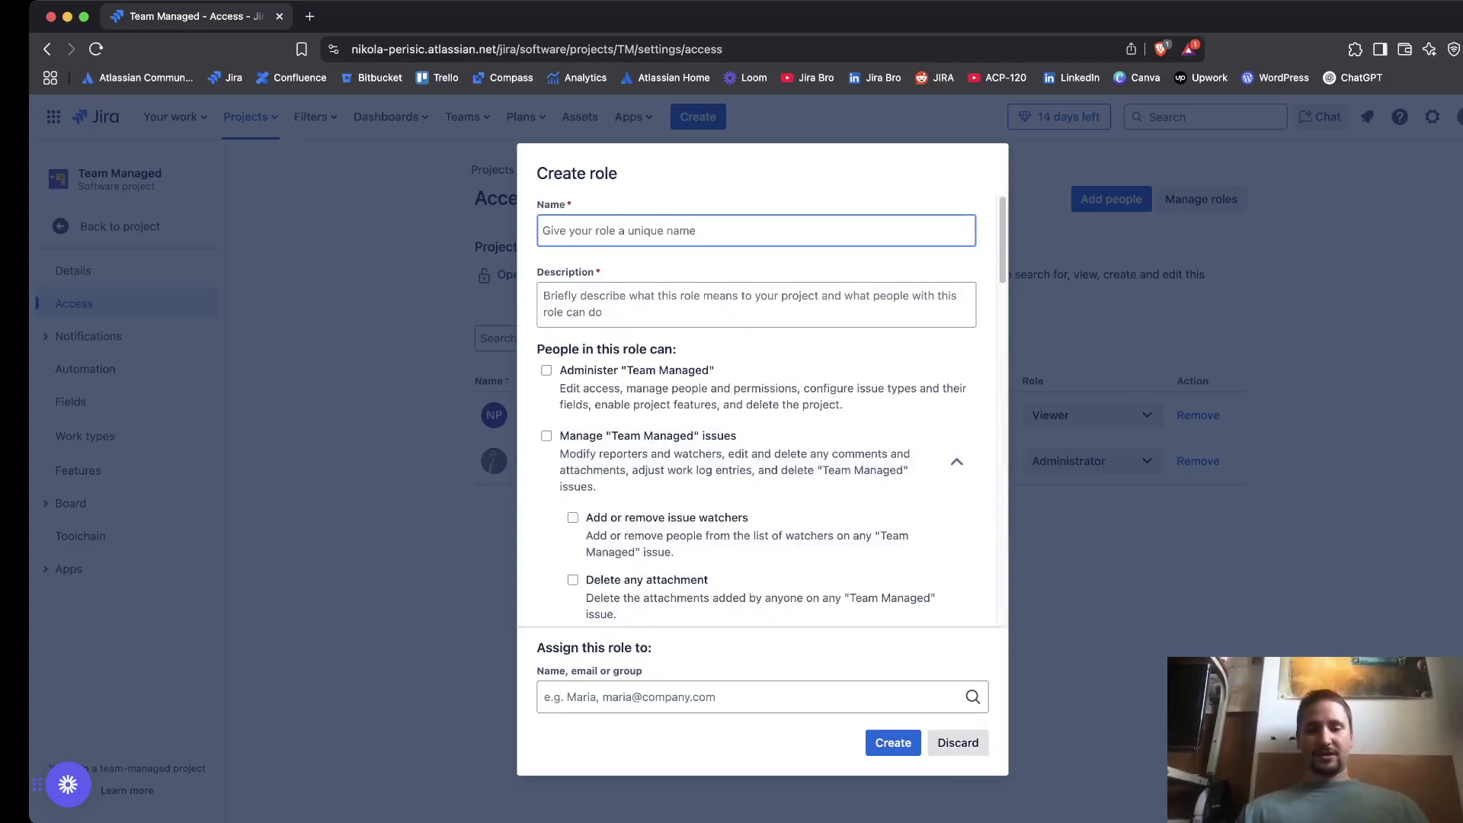
click(959, 742)
Step: Close the Manage roles dialog to return to the Access page
click(963, 456)
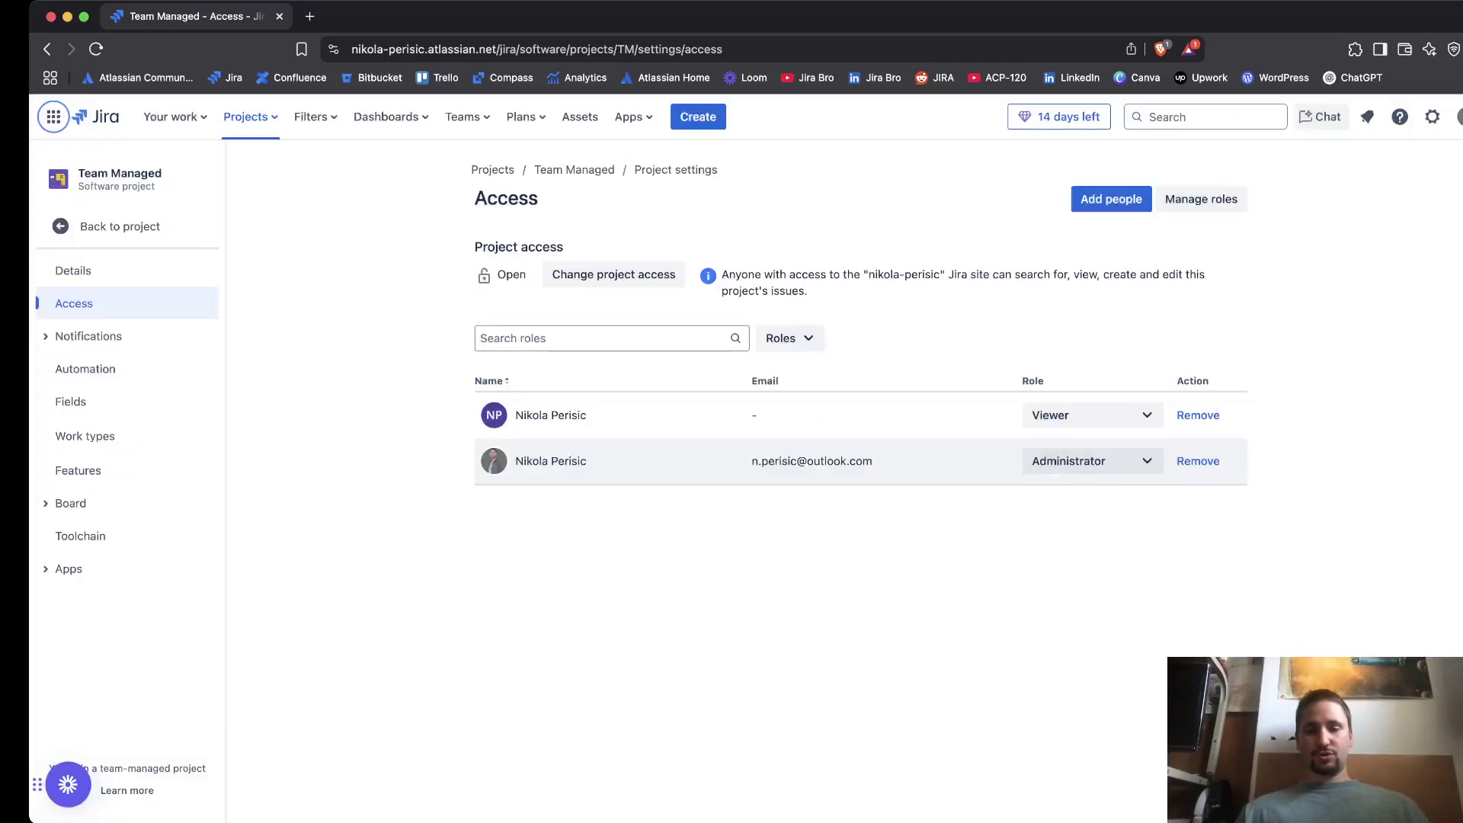